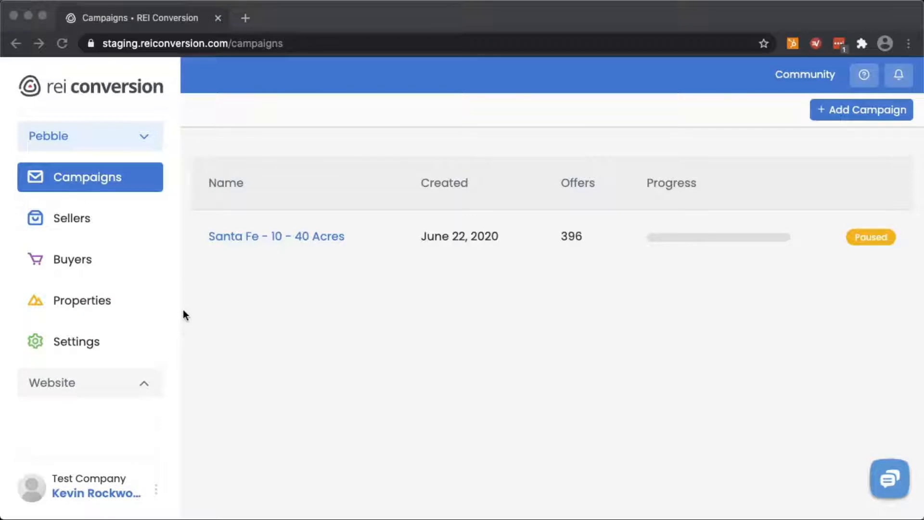
Go to Settings to see the Templates list with the Blind Offer Letter template
click(73, 345)
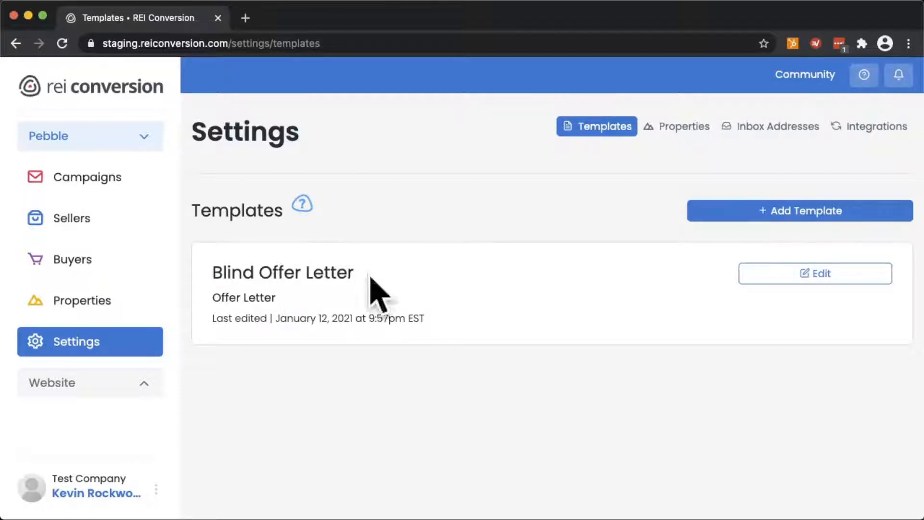
Open the Blind Offer Letter template in the editor and read through its Today date and County name placeholders
click(823, 280)
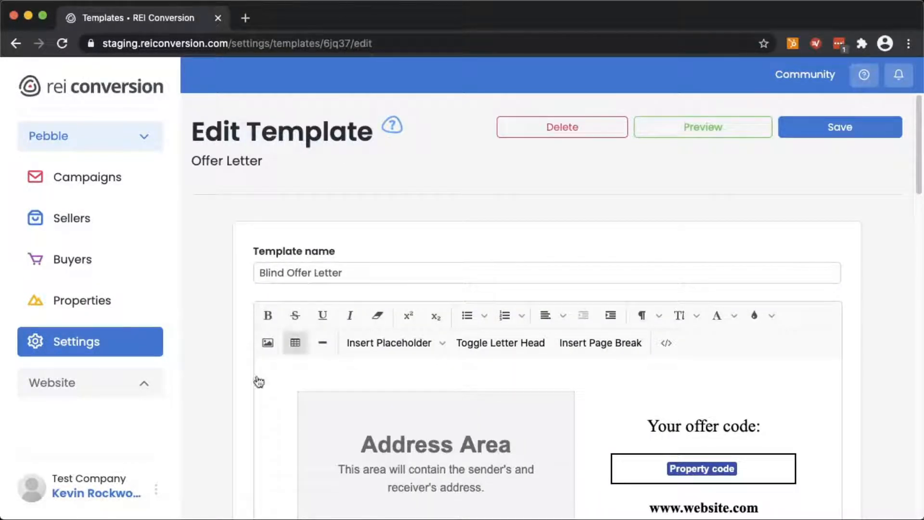
scroll(268, 404, down, 5)
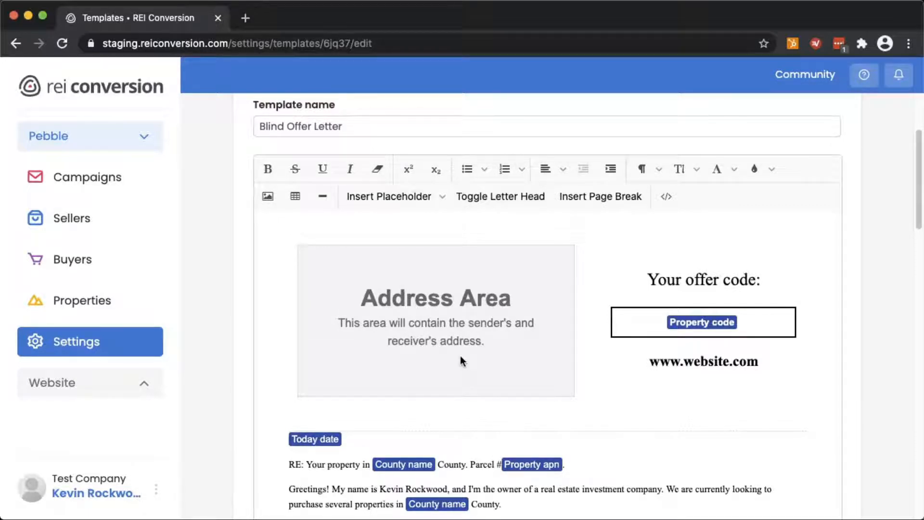
scroll(460, 356, down, 2)
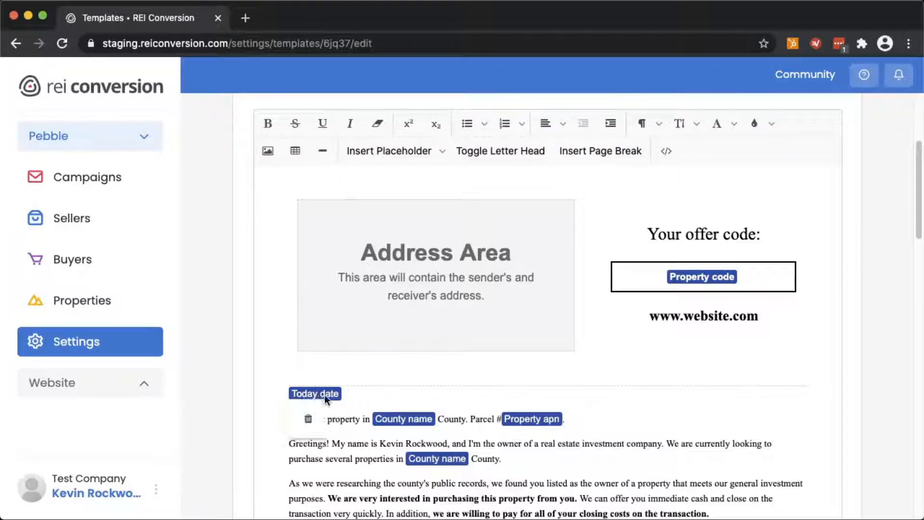
click(380, 390)
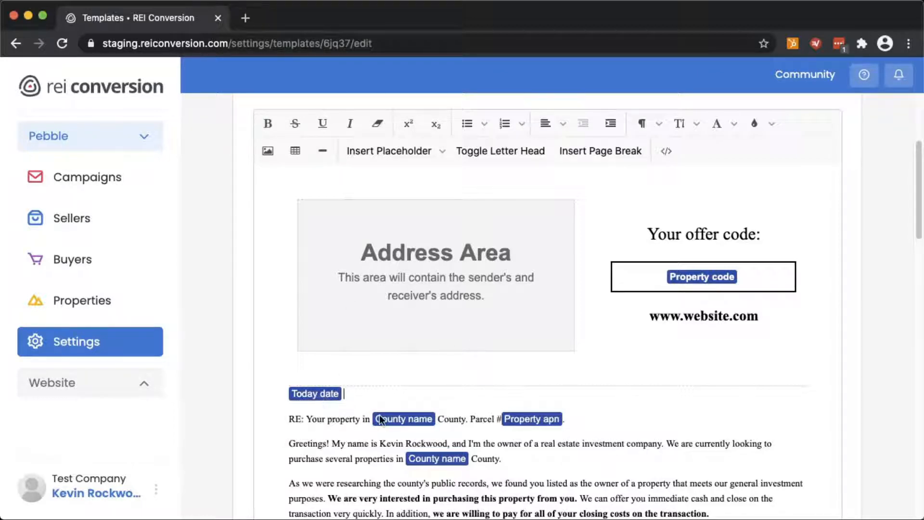
scroll(379, 415, down, 1)
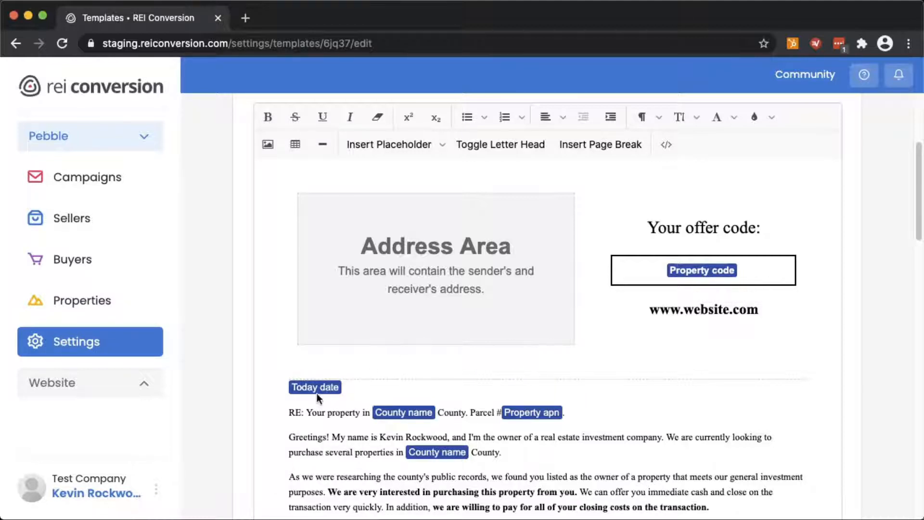
scroll(318, 395, down, 3)
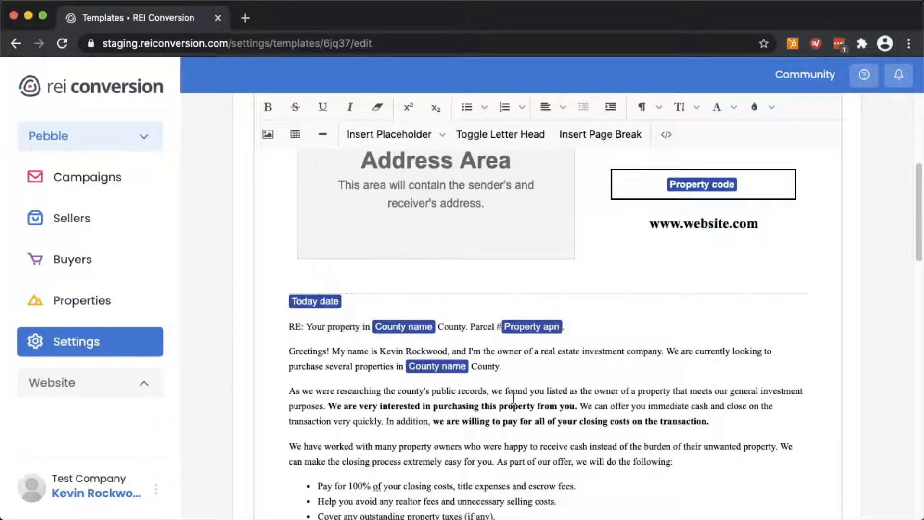
scroll(483, 296, down, 5)
scroll(522, 325, down, 5)
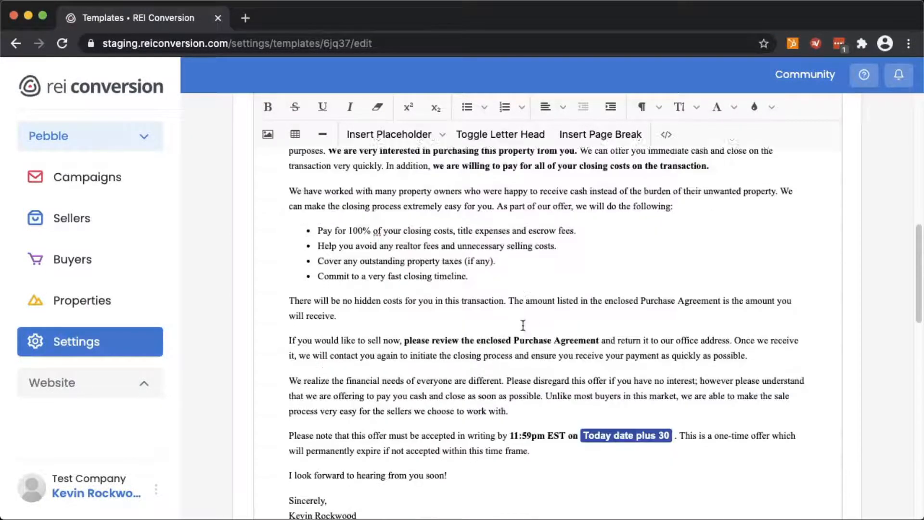
scroll(522, 325, up, 15)
scroll(523, 326, down, 2)
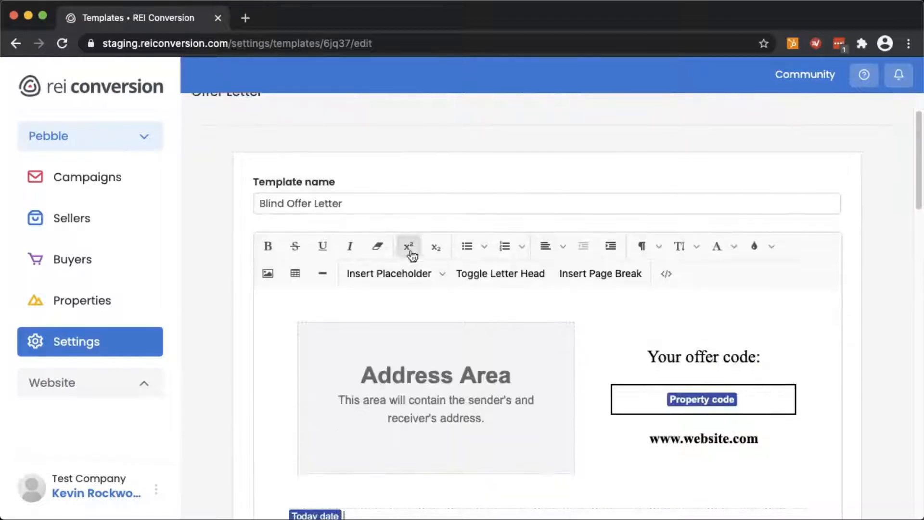
scroll(381, 337, down, 3)
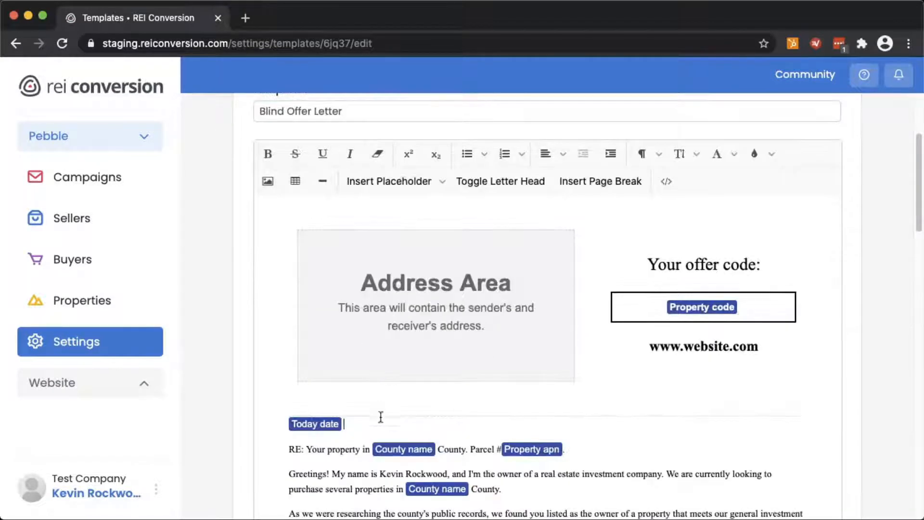
click(402, 186)
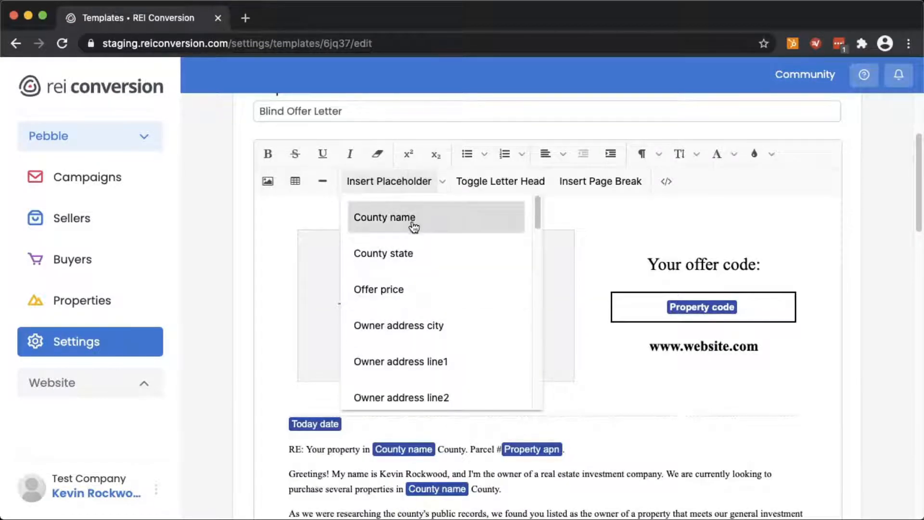
scroll(466, 337, down, 2)
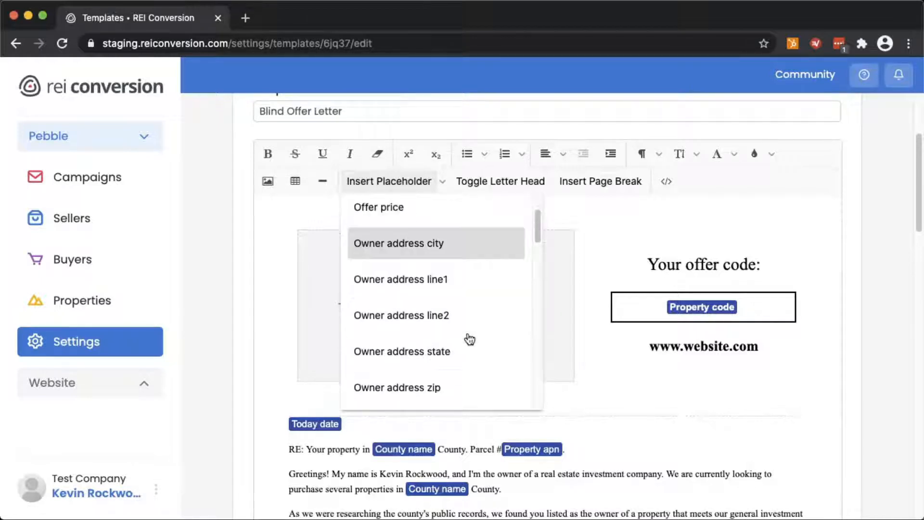
scroll(469, 337, down, 3)
scroll(439, 356, down, 1)
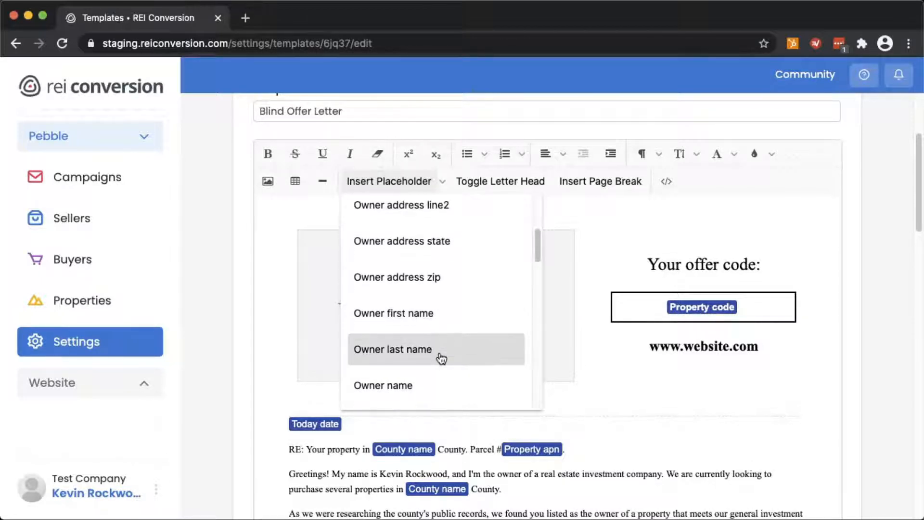
scroll(440, 357, down, 5)
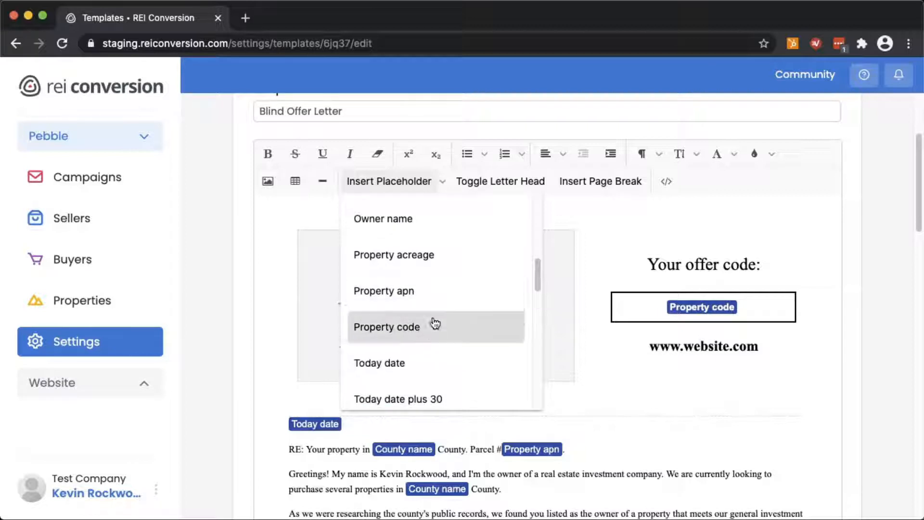
scroll(435, 324, down, 6)
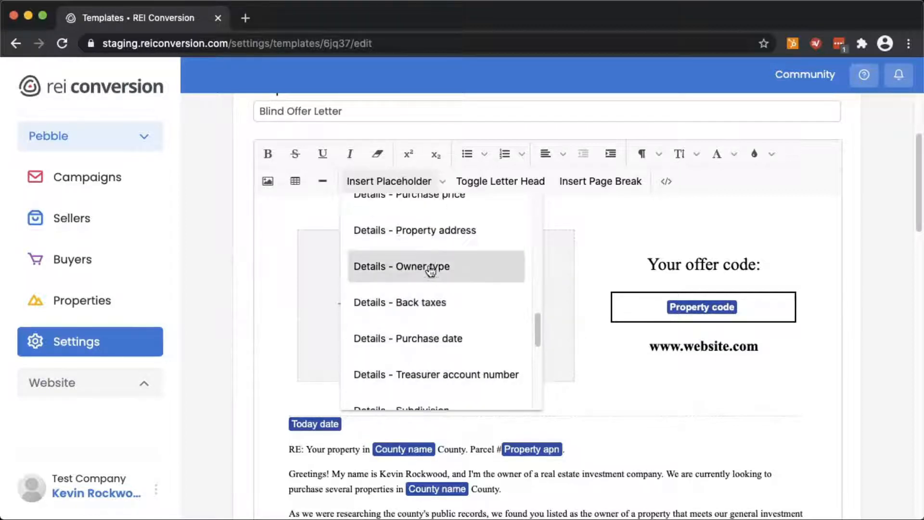
scroll(418, 328, down, 5)
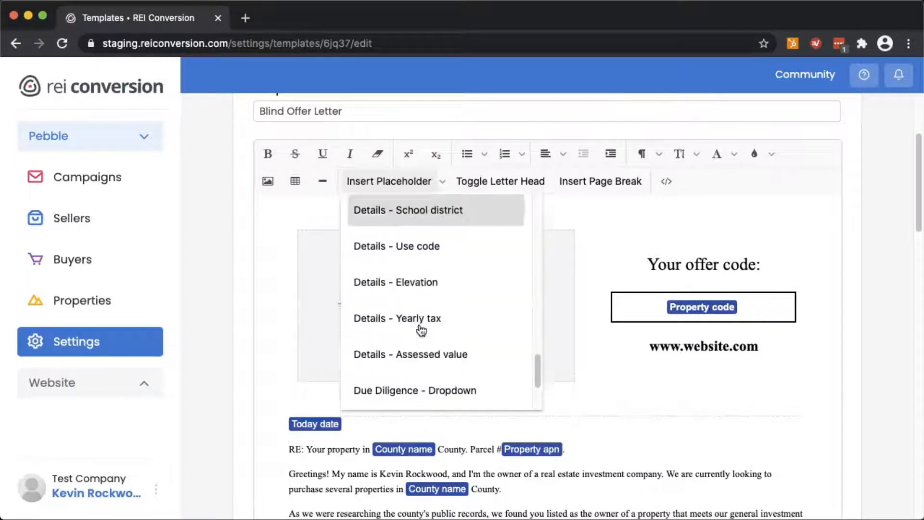
scroll(418, 327, down, 3)
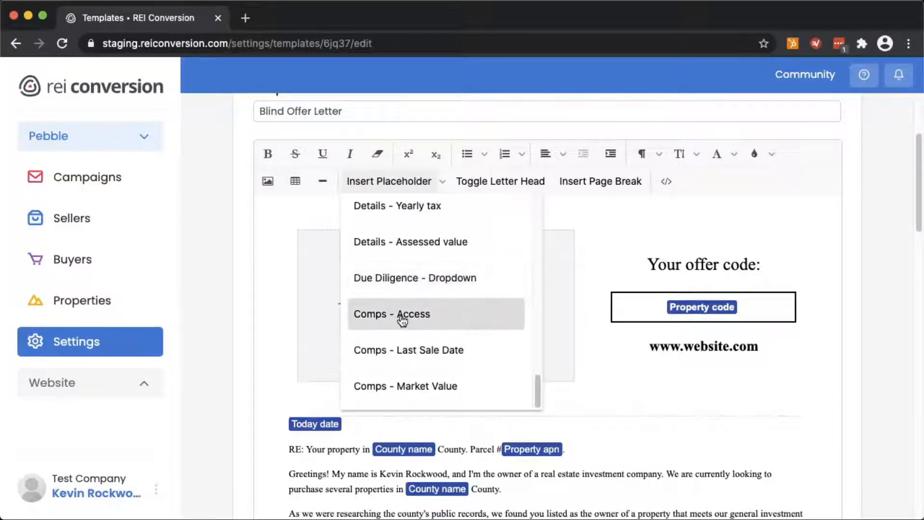
scroll(403, 322, up, 2)
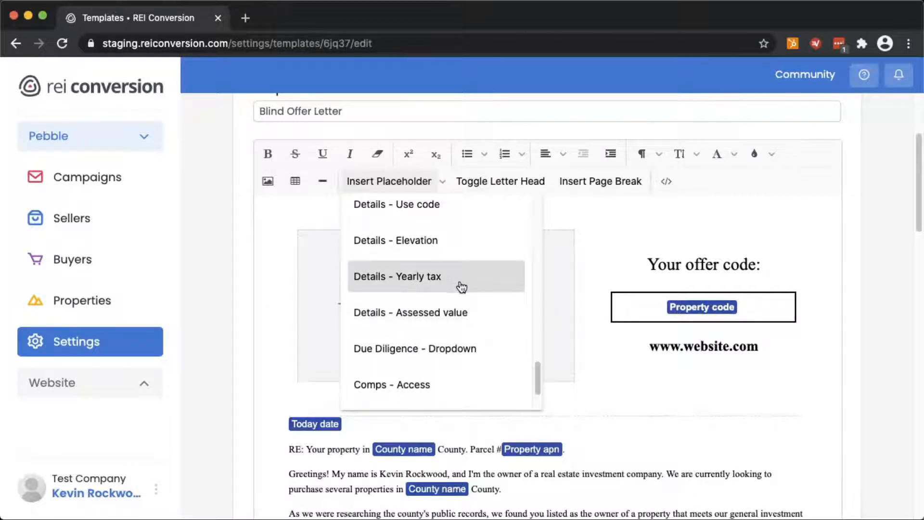
click(443, 283)
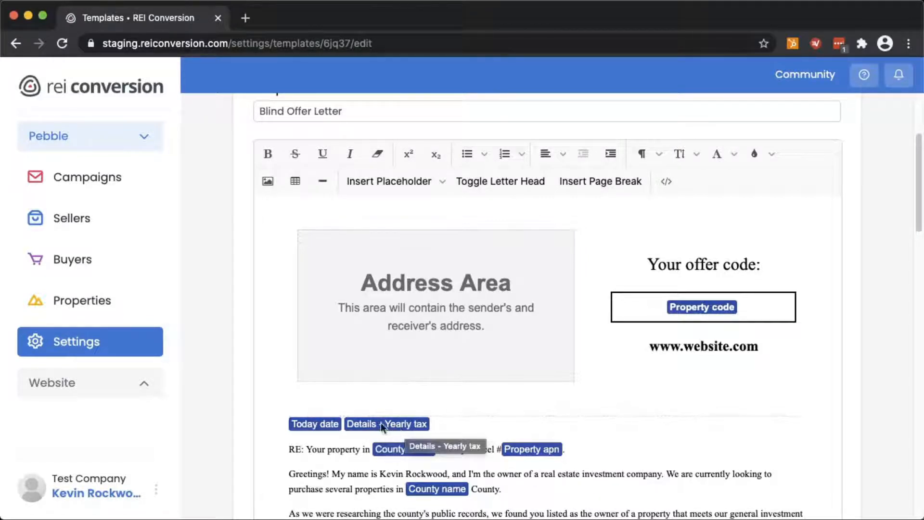
click(391, 424)
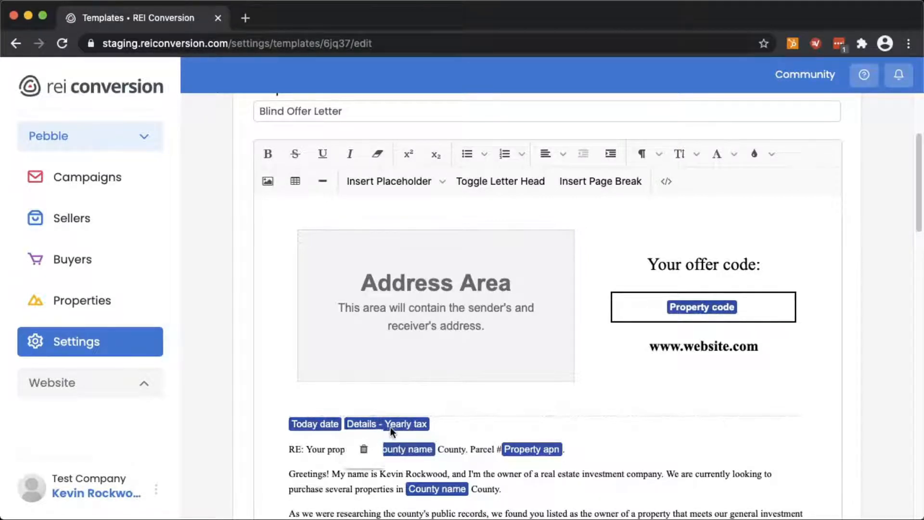
click(364, 449)
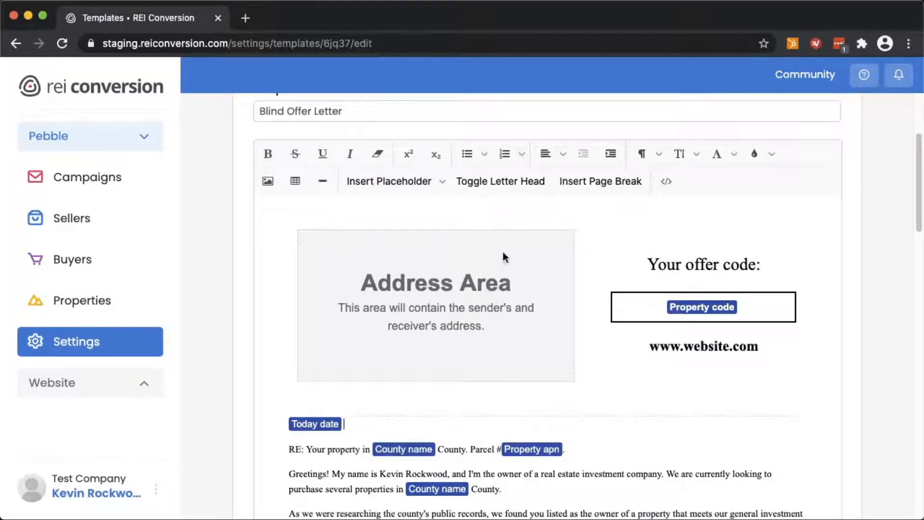
Show the Upload/URL image options on the empty line above 'Your offer code:'
click(698, 241)
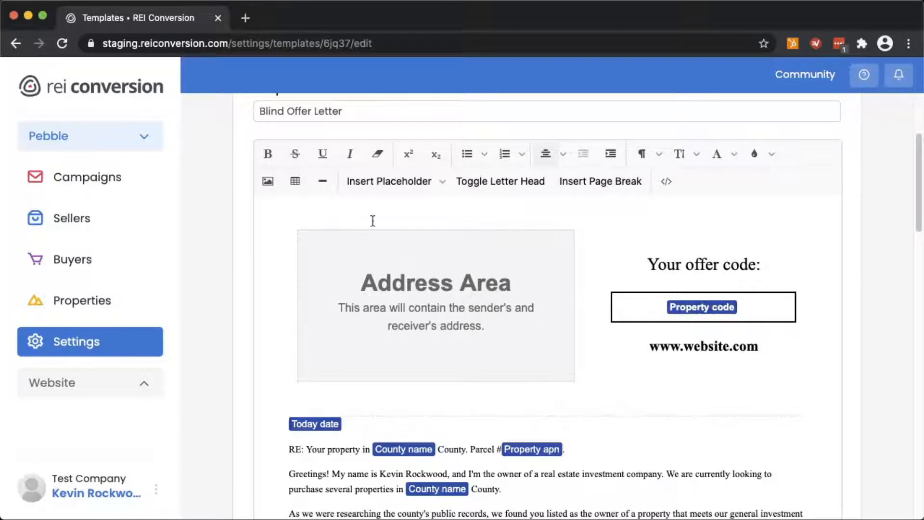
click(266, 187)
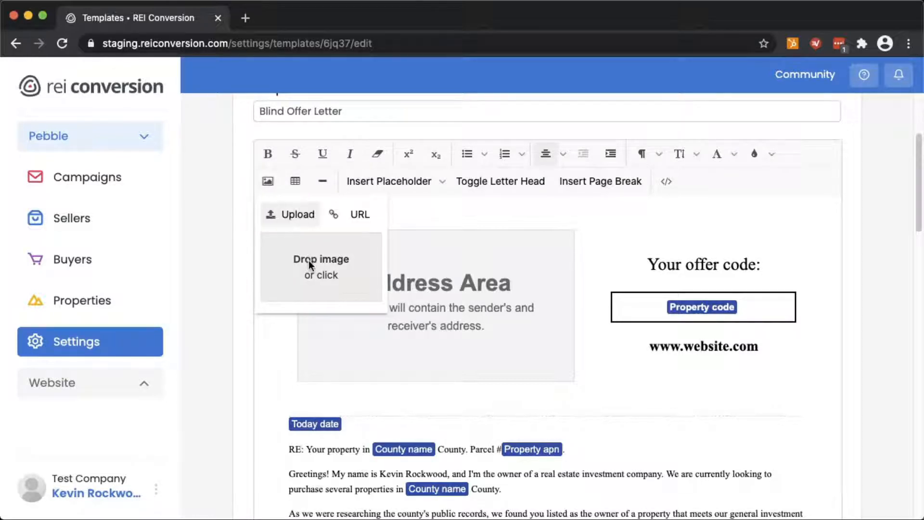
Upload pebble mark.png from Downloads as the letter's logo above 'Your offer code'
click(314, 275)
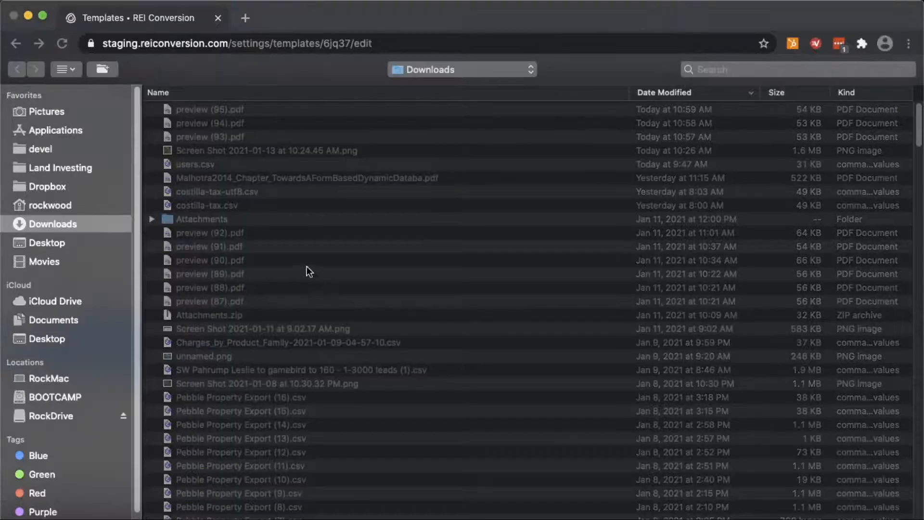
scroll(221, 307, down, 10)
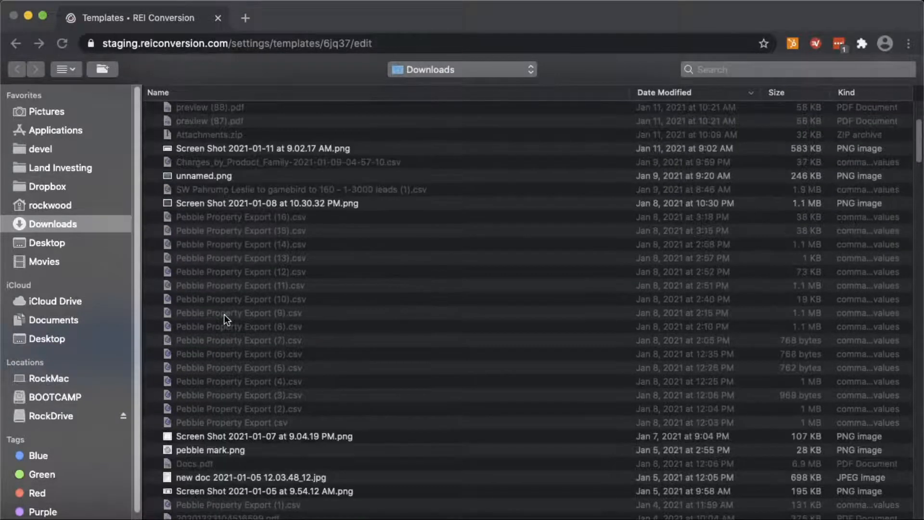
double_click(226, 448)
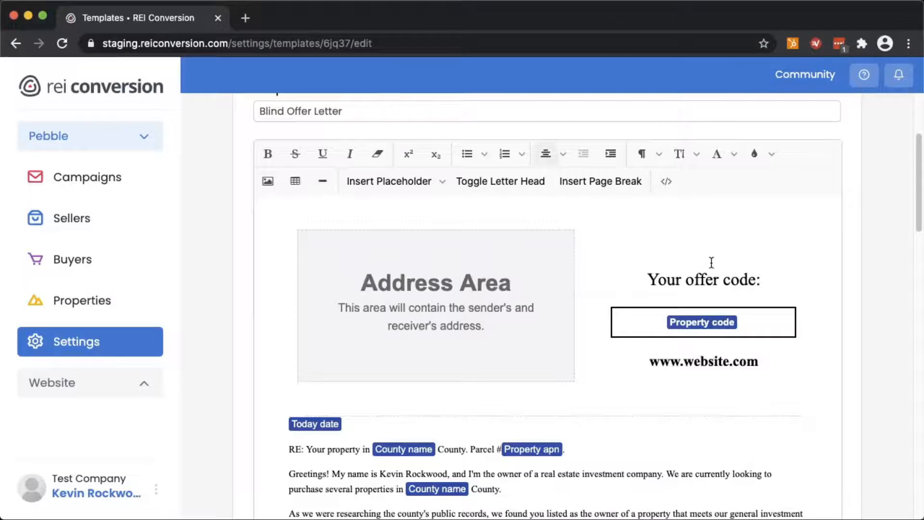
scroll(718, 351, down, 1)
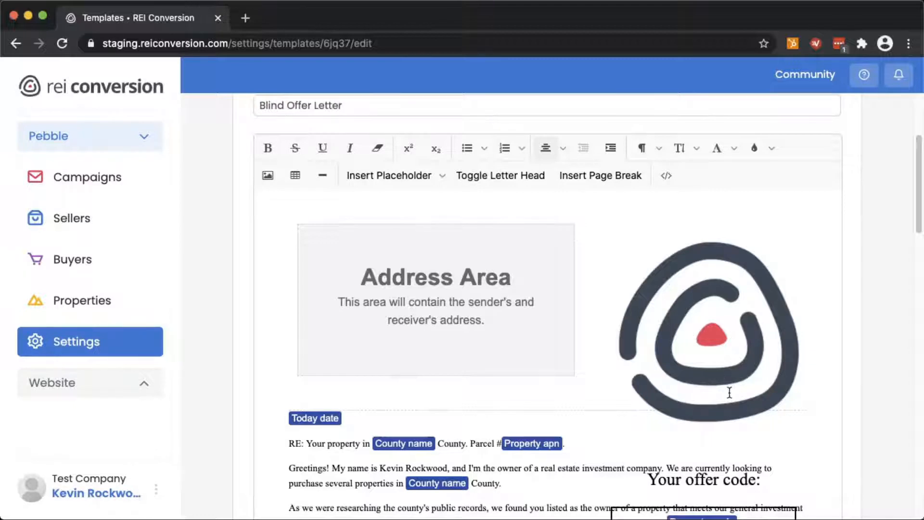
Set the pebble logo's width from 300 to 100 pixels with height locked, and apply
click(730, 351)
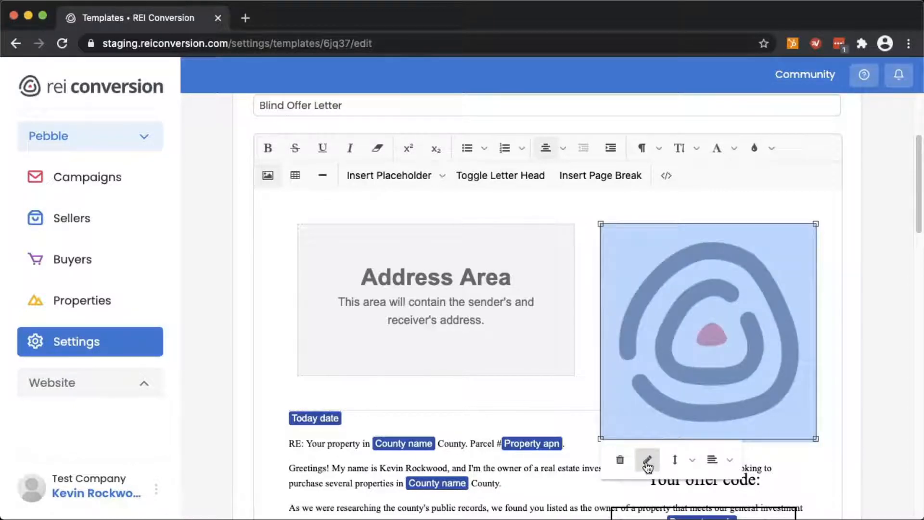
click(645, 463)
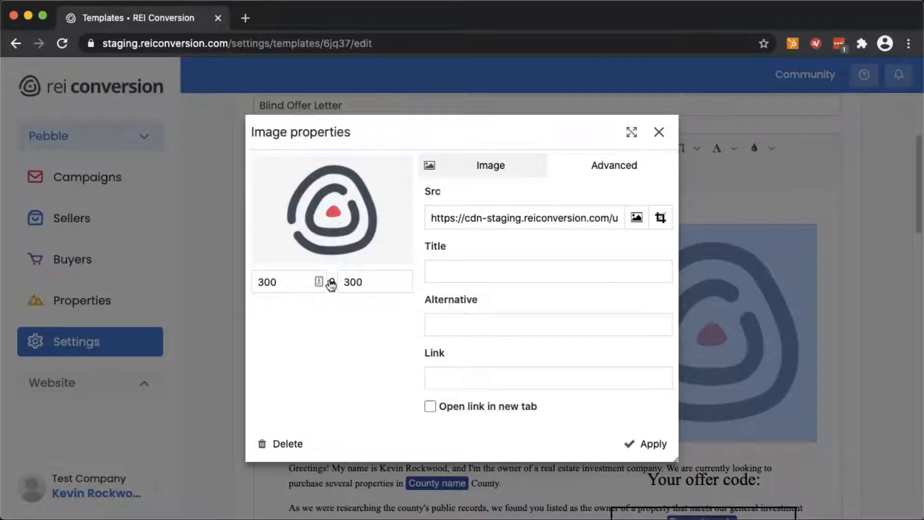
drag(281, 281, 223, 284)
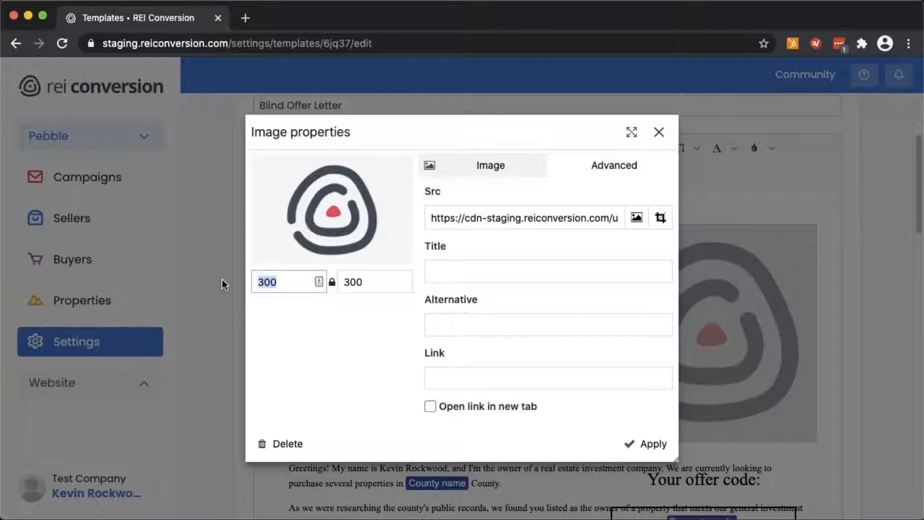
text(199)
key(BackSpace)
key(BackSpace)
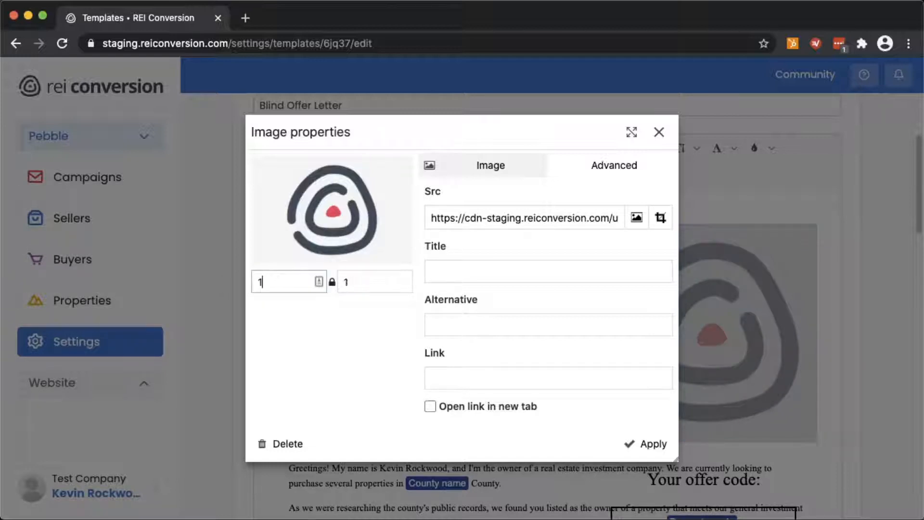
text(00)
click(645, 445)
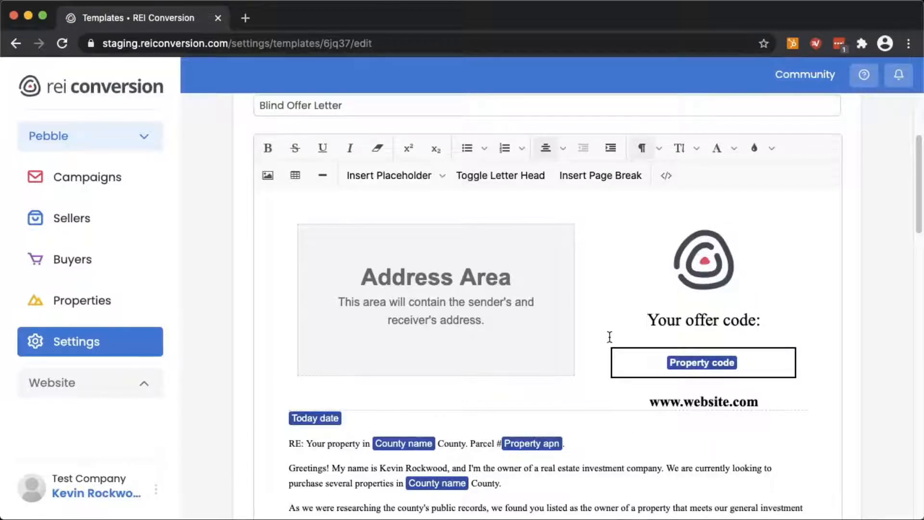
Scroll through the letter and the Purchase Agreement page, then return to the top
scroll(610, 334, down, 1)
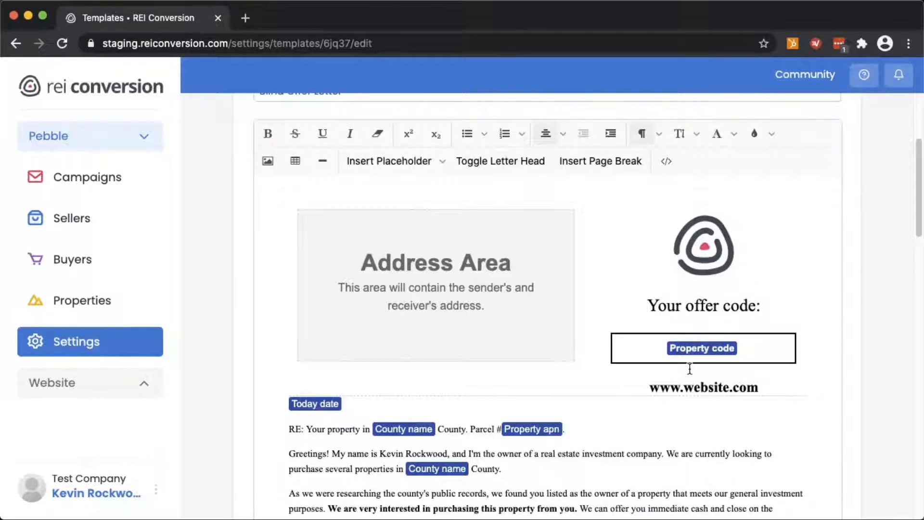
scroll(683, 414, down, 5)
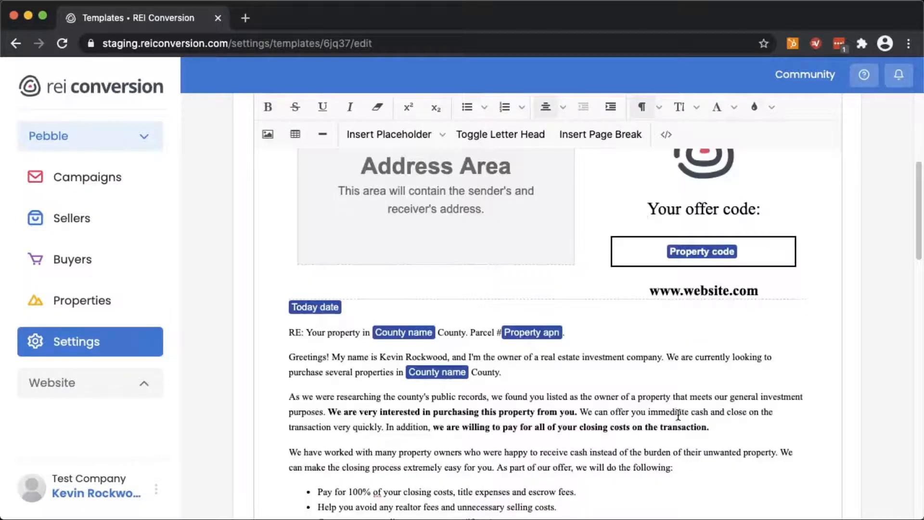
scroll(508, 359, down, 9)
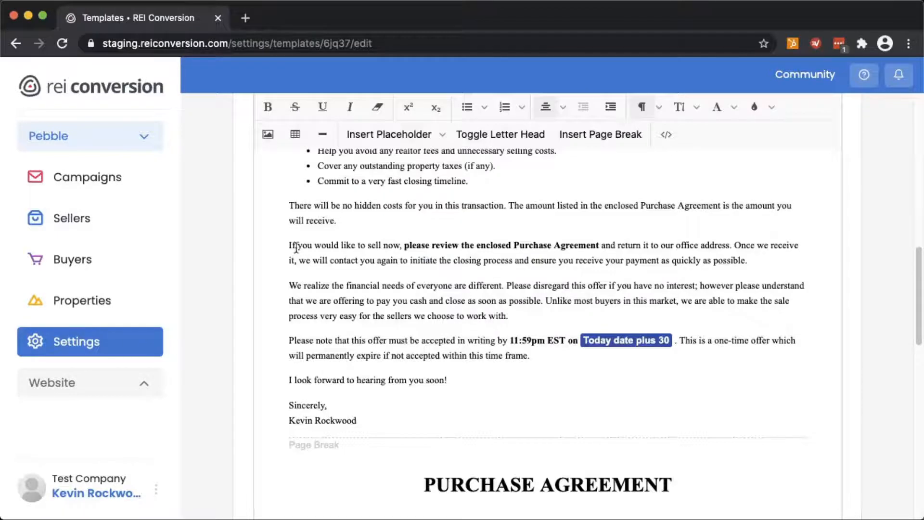
scroll(377, 322, up, 6)
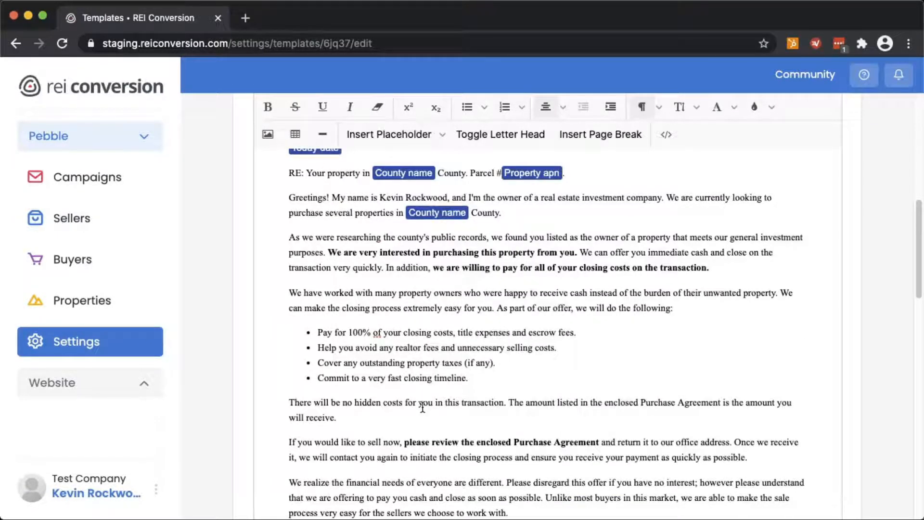
scroll(386, 292, down, 3)
scroll(498, 385, down, 12)
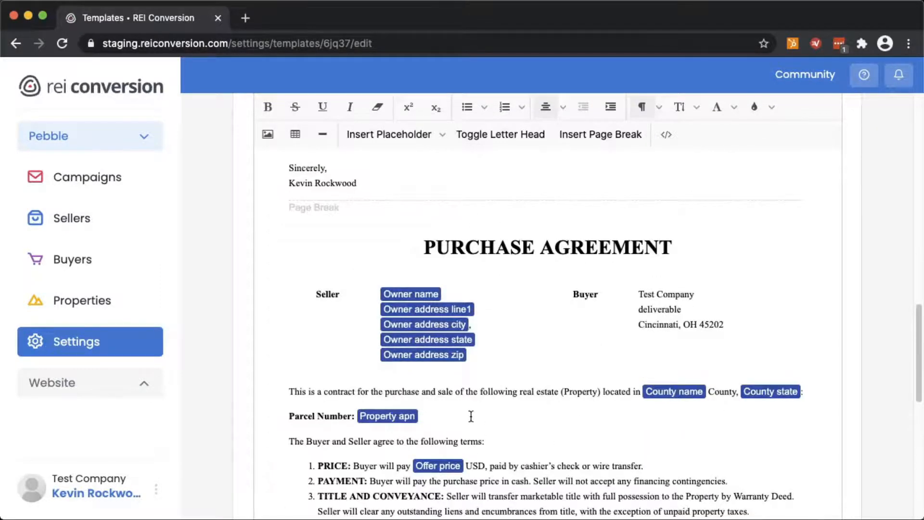
scroll(471, 416, down, 9)
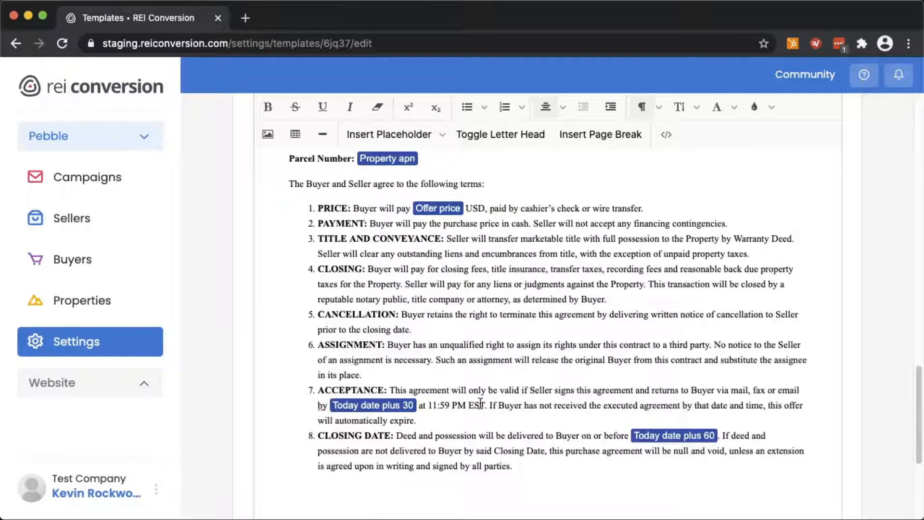
key(Home)
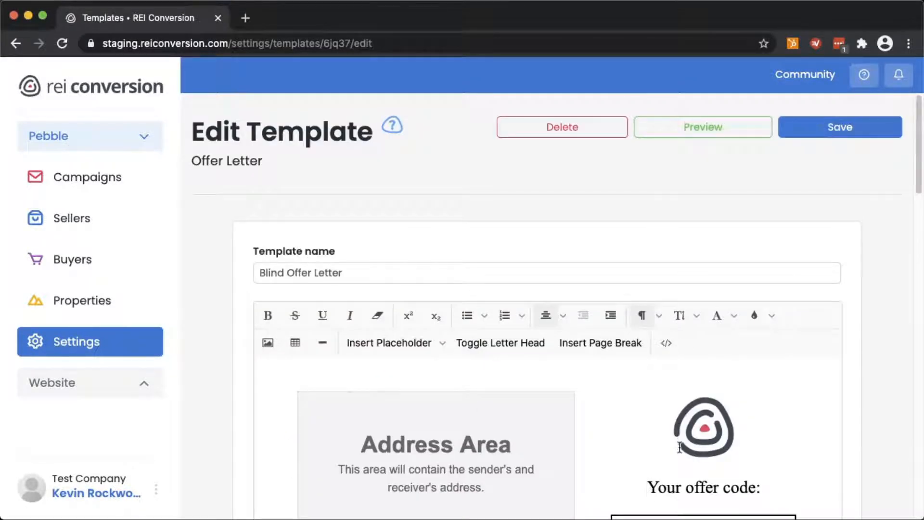
Generate the PDF preview, review both pages of preview (96).pdf, and close it
click(685, 130)
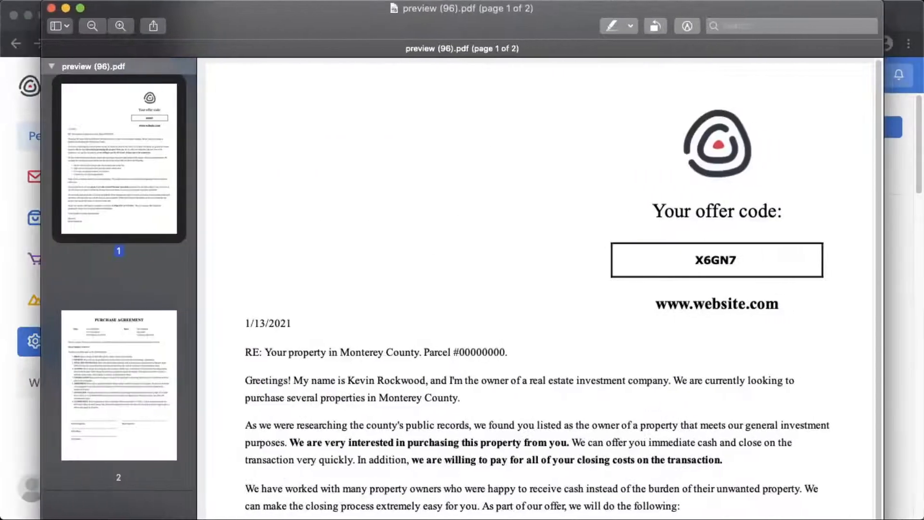
scroll(436, 291, down, 8)
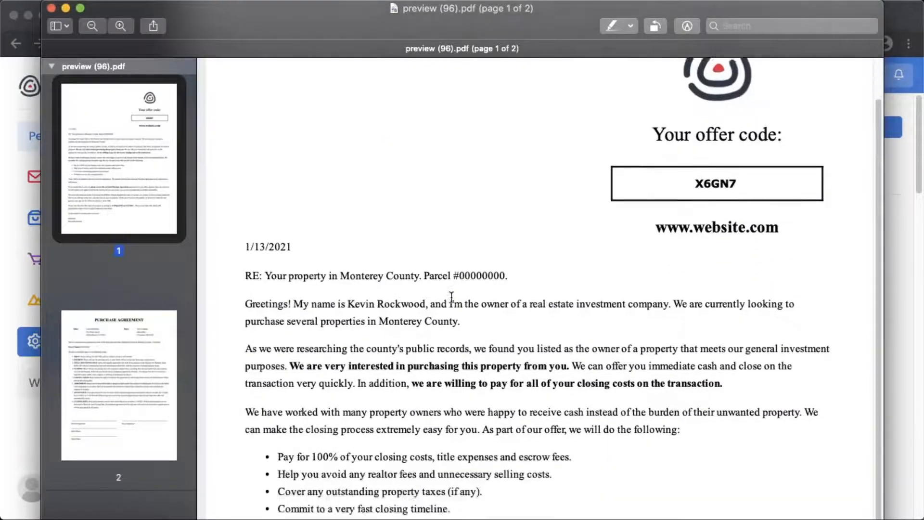
scroll(451, 299, down, 5)
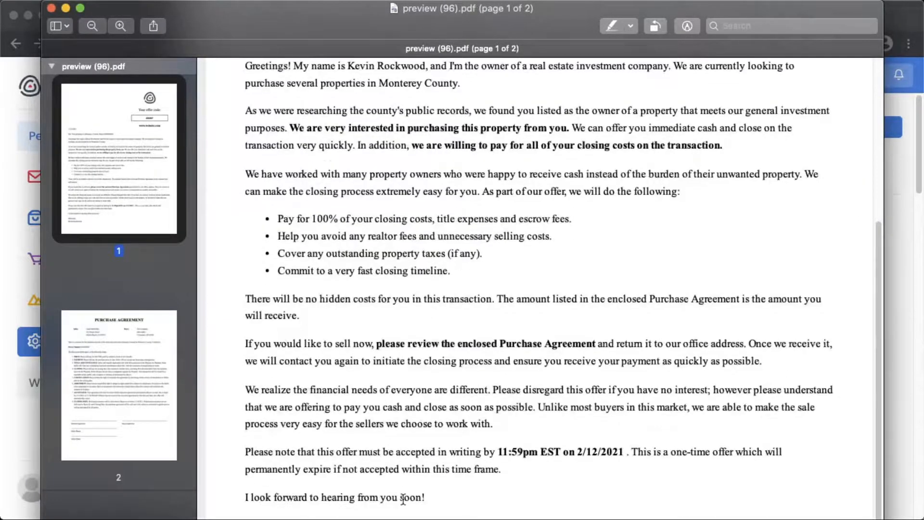
scroll(404, 499, down, 5)
scroll(403, 499, down, 6)
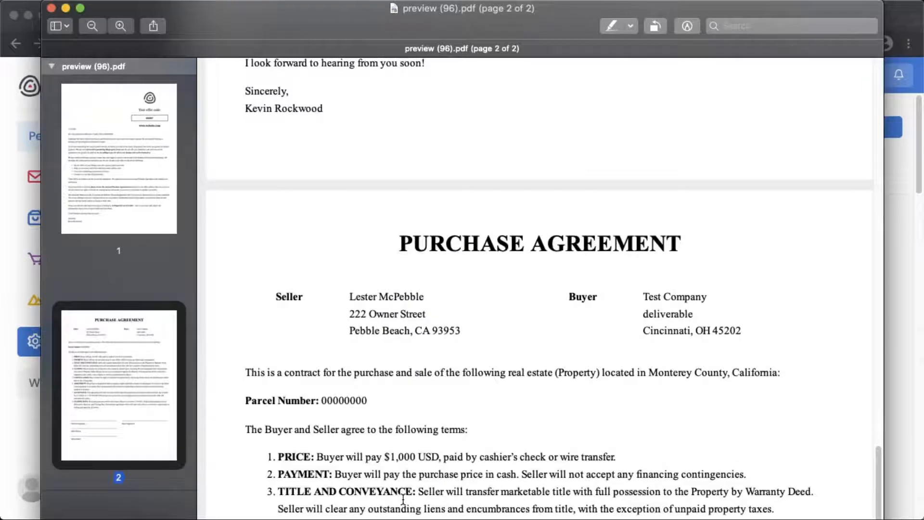
scroll(404, 499, up, 5)
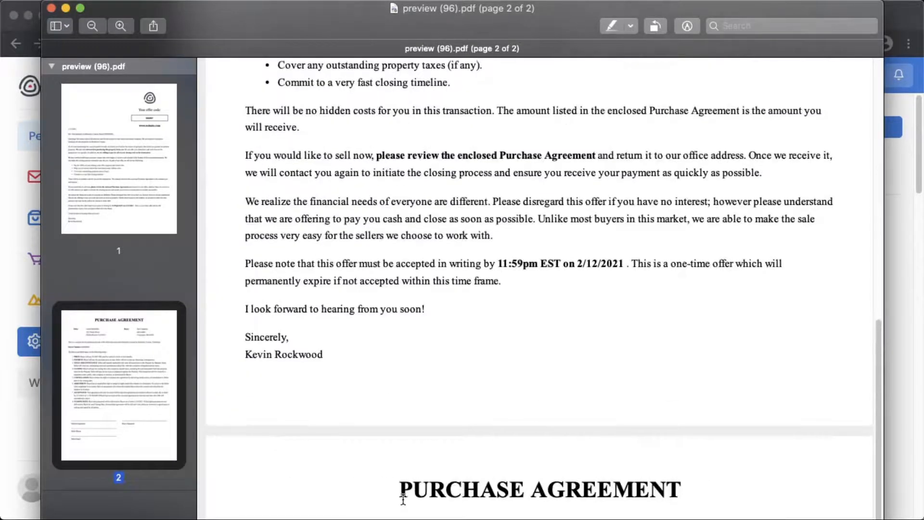
scroll(403, 499, up, 8)
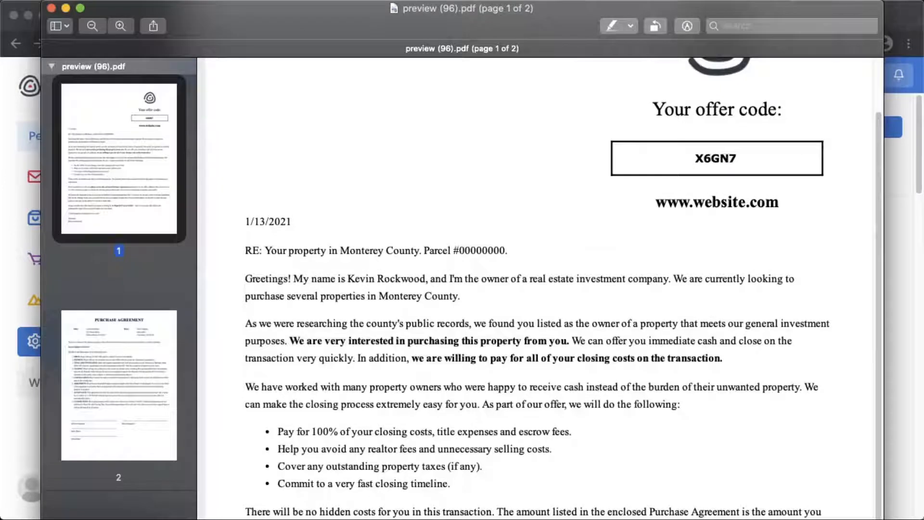
scroll(539, 289, down, 2)
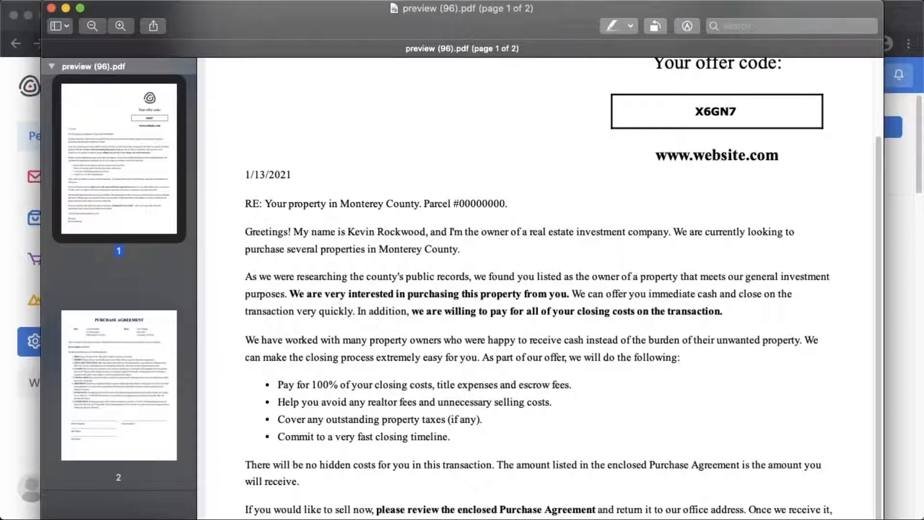
scroll(538, 288, up, 5)
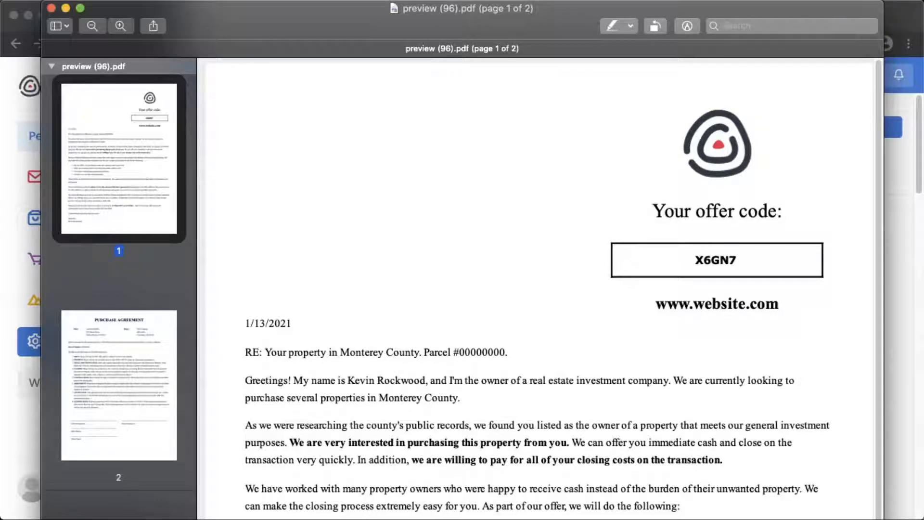
click(51, 6)
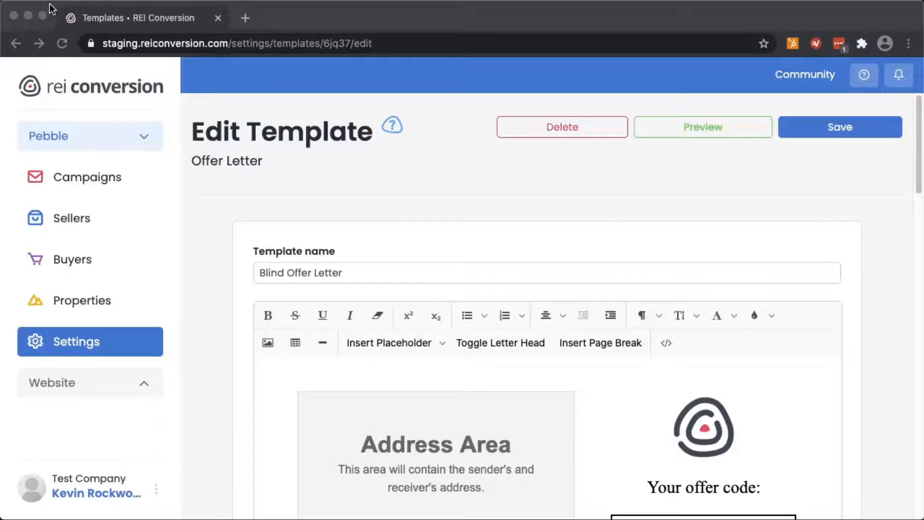
Save the Blind Offer Letter edits and start a new template from the Template Library
click(859, 128)
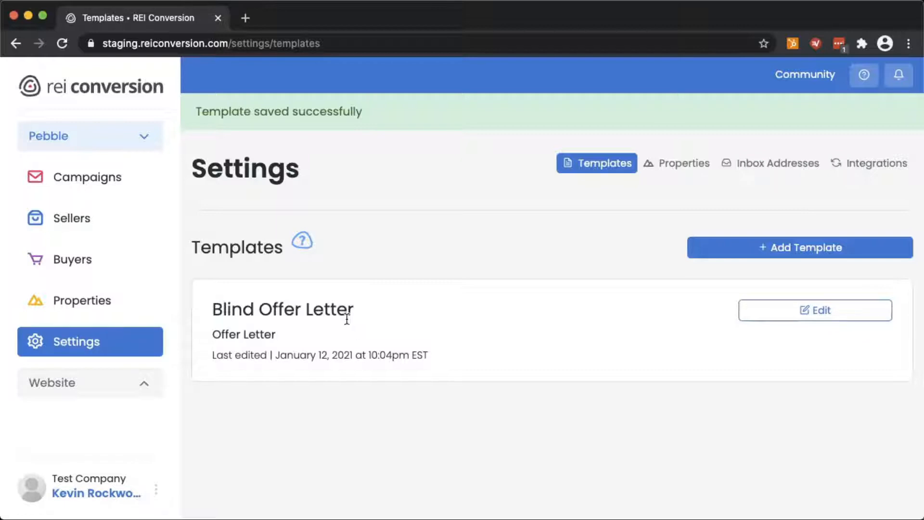
click(780, 249)
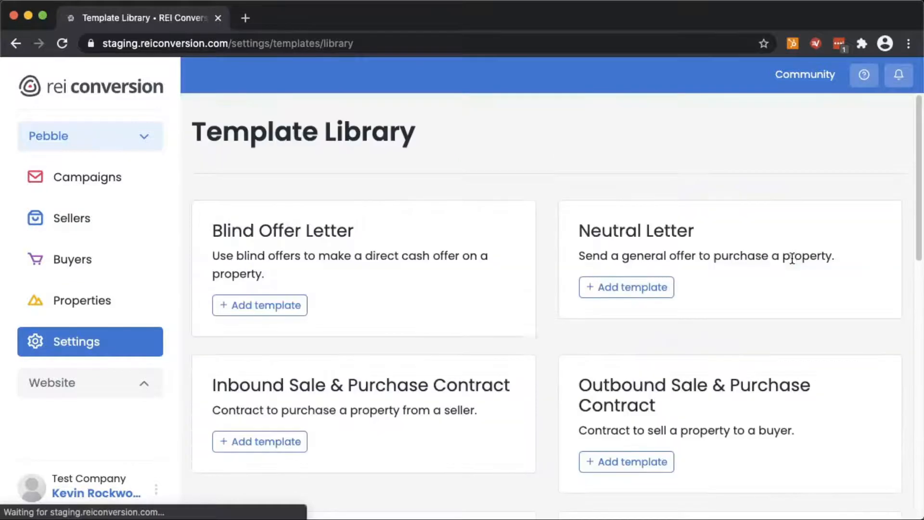
Create a new template from the Inbound Warranty Deed in the Template Library
scroll(523, 341, down, 1)
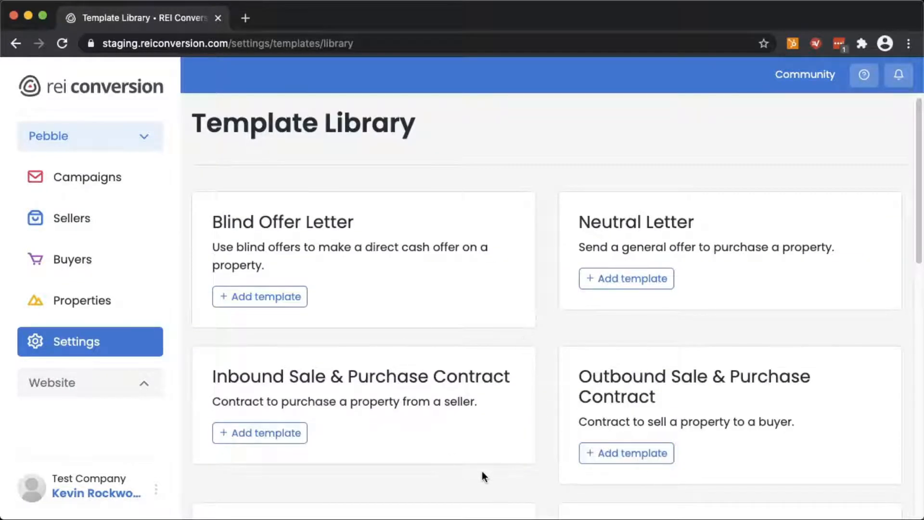
scroll(469, 369, down, 4)
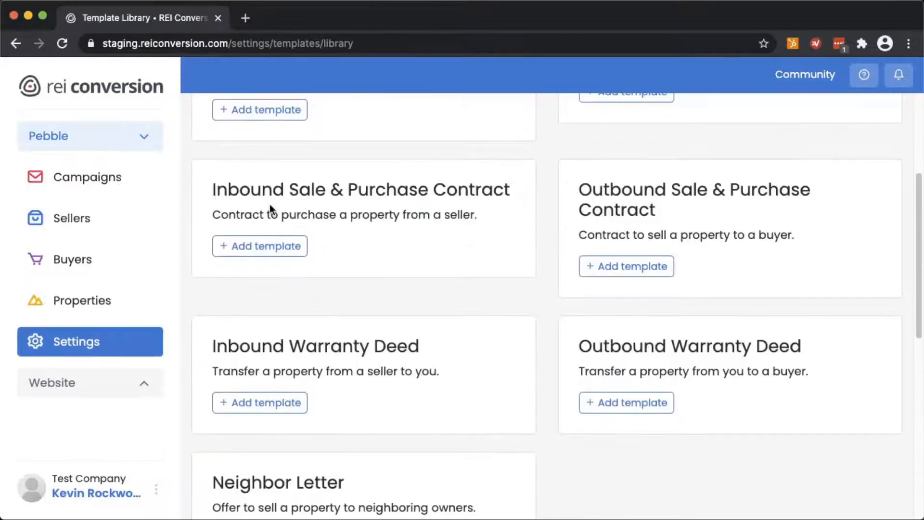
scroll(247, 260, down, 3)
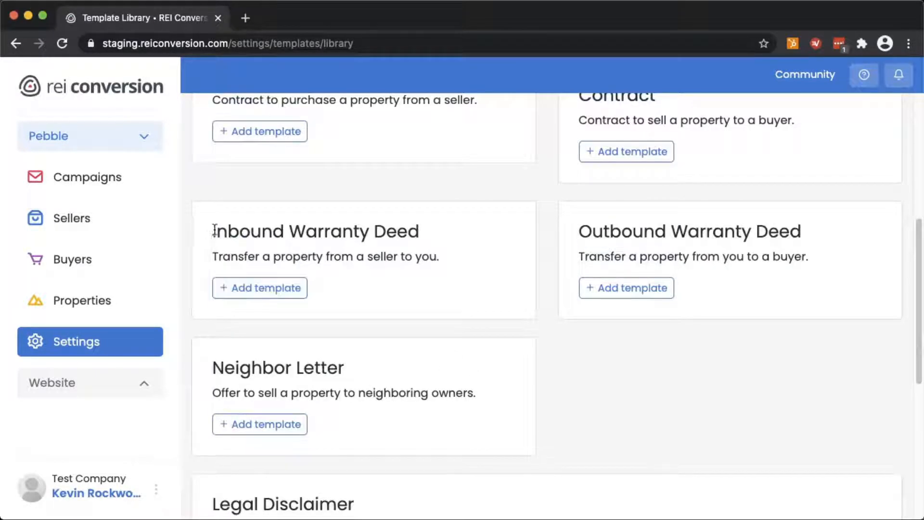
click(235, 287)
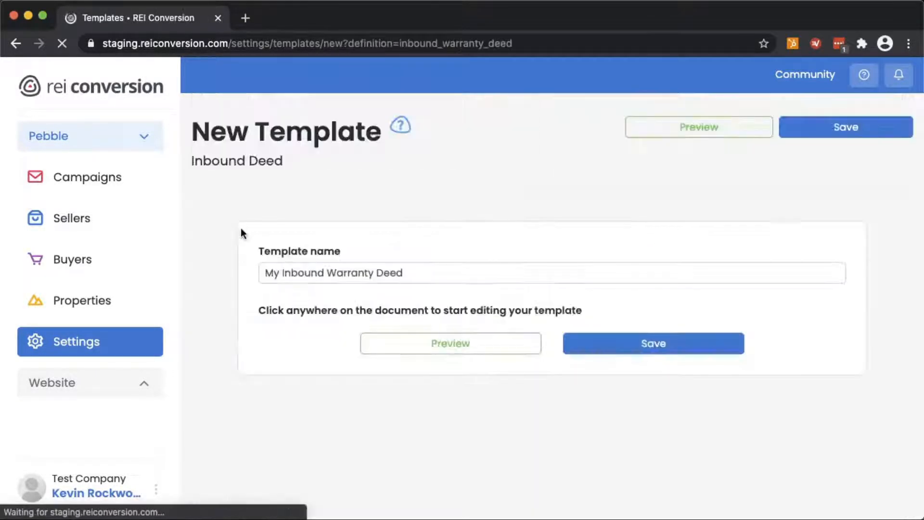
Replace 'deliverable' in the preparer's address line with a street address
scroll(221, 310, down, 3)
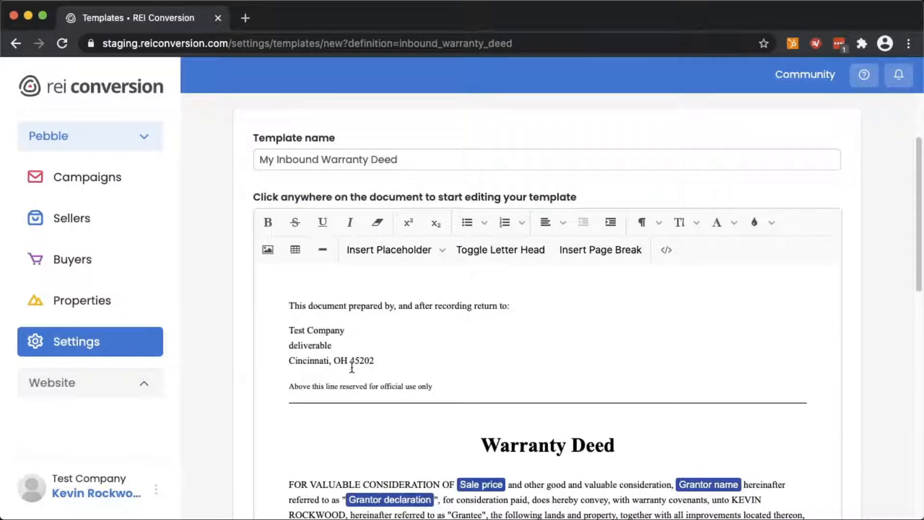
double_click(292, 347)
key(BackSpace)
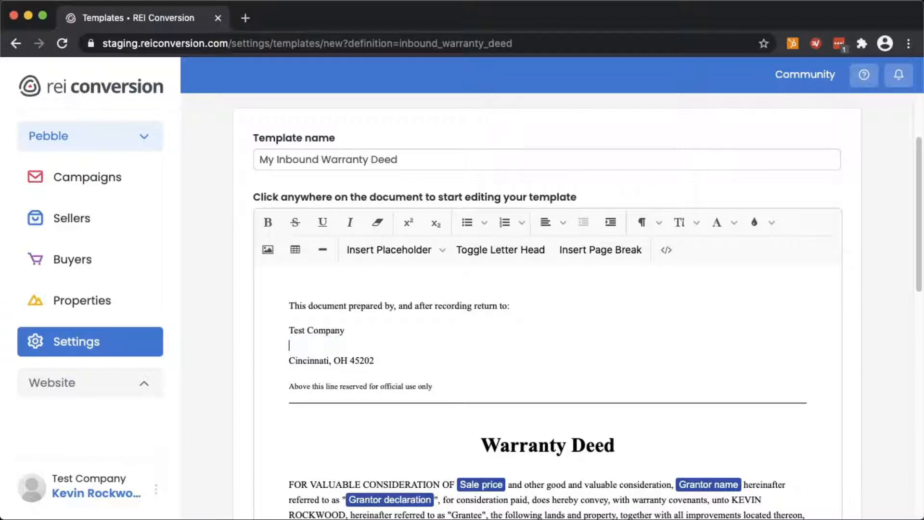
text(123 Main St)
scroll(396, 262, down, 5)
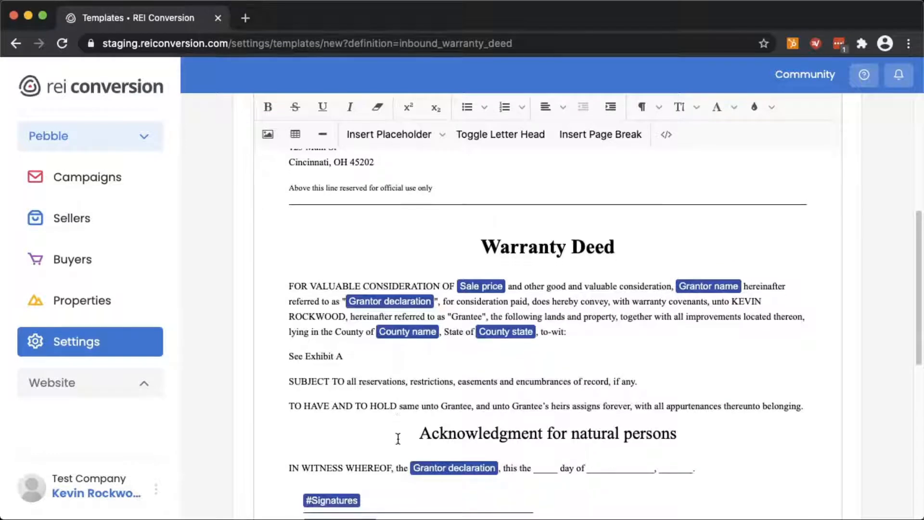
click(410, 140)
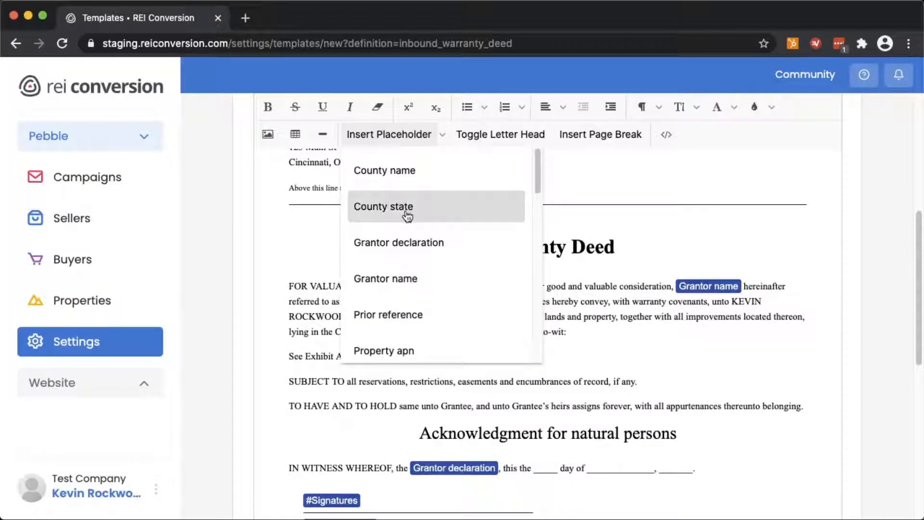
scroll(406, 291, down, 1)
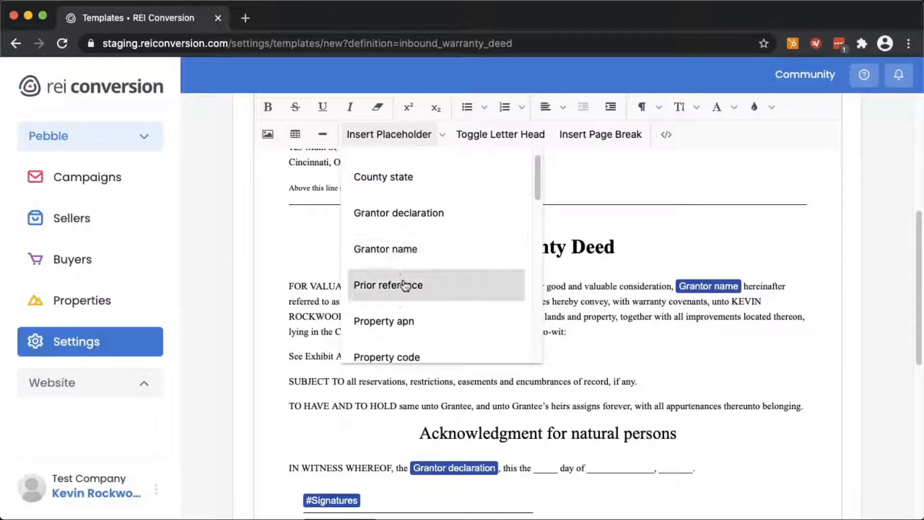
scroll(406, 285, down, 1)
scroll(406, 286, up, 2)
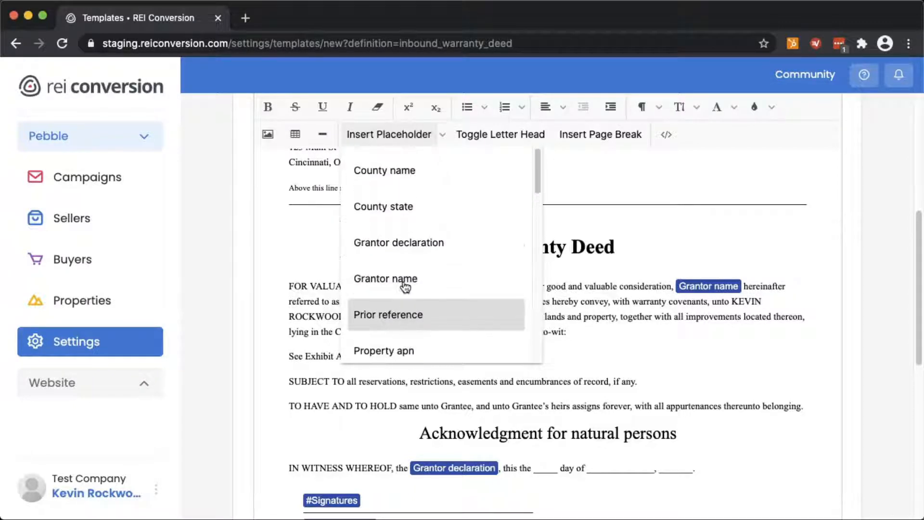
click(710, 443)
scroll(585, 452, down, 3)
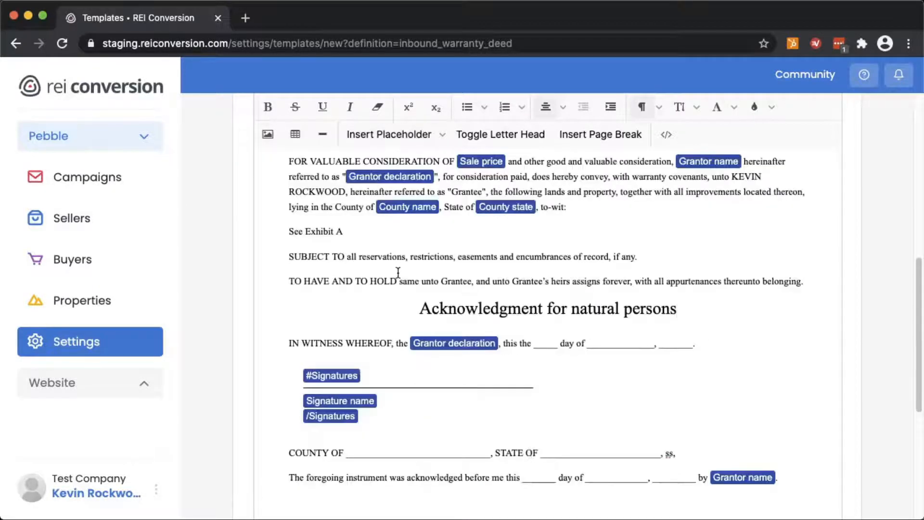
click(404, 135)
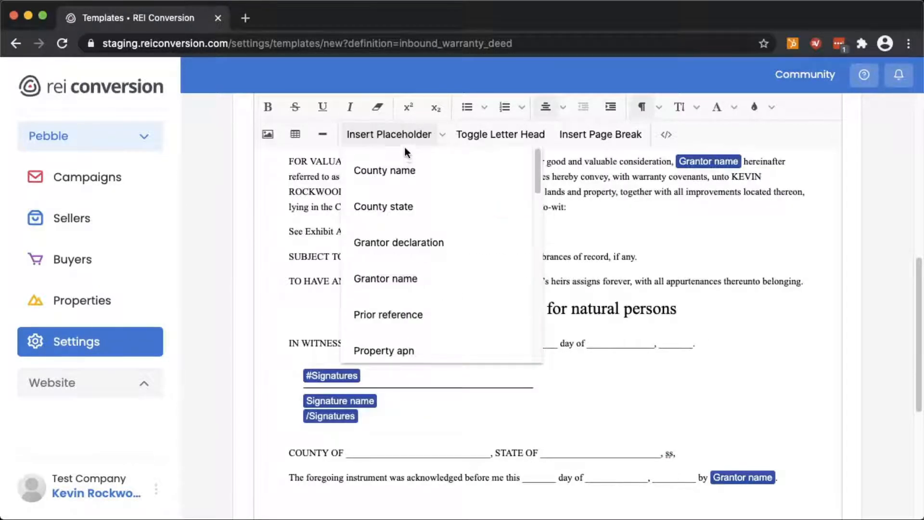
scroll(412, 286, down, 5)
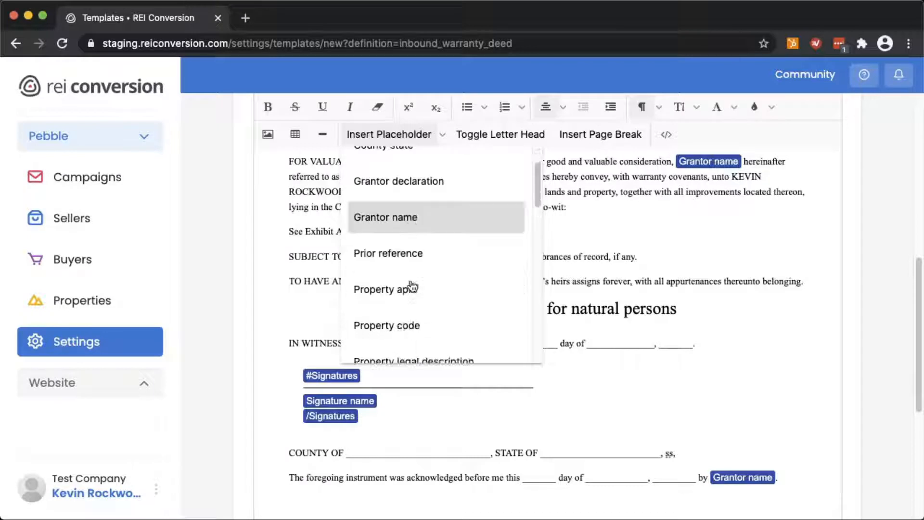
scroll(412, 287, down, 1)
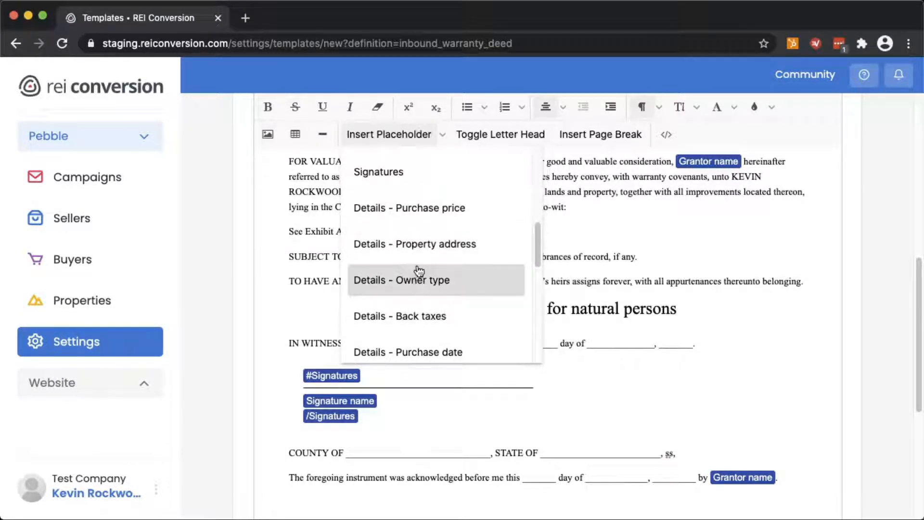
scroll(422, 318, down, 4)
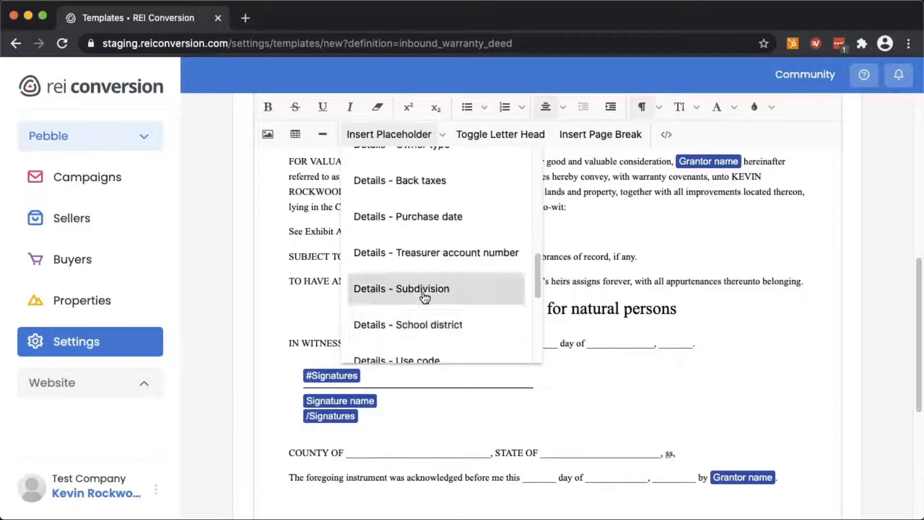
click(655, 268)
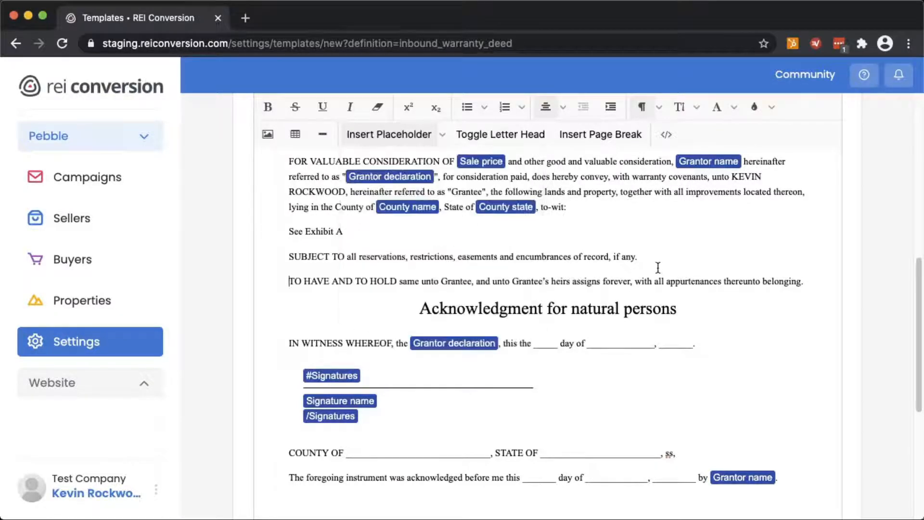
scroll(576, 285, up, 10)
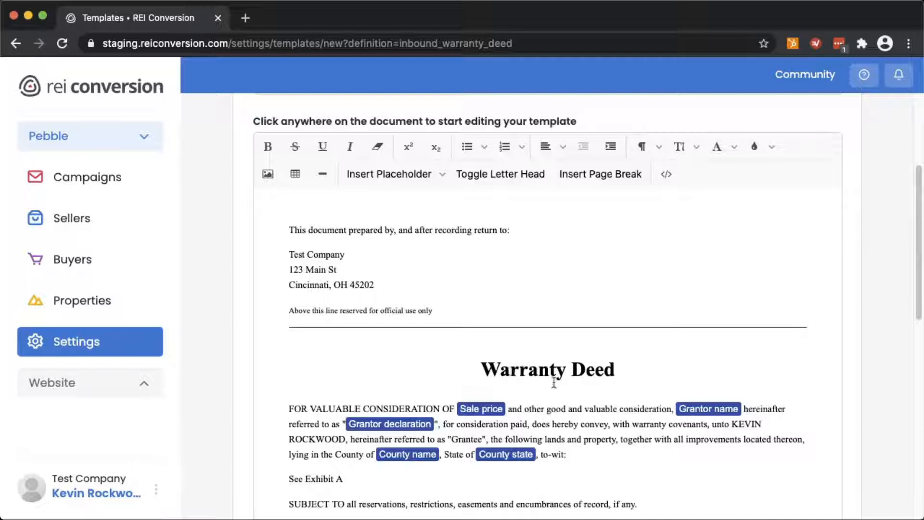
Scroll down to Exhibit A and save My Inbound Warranty Deed to the templates list
scroll(552, 382, down, 3)
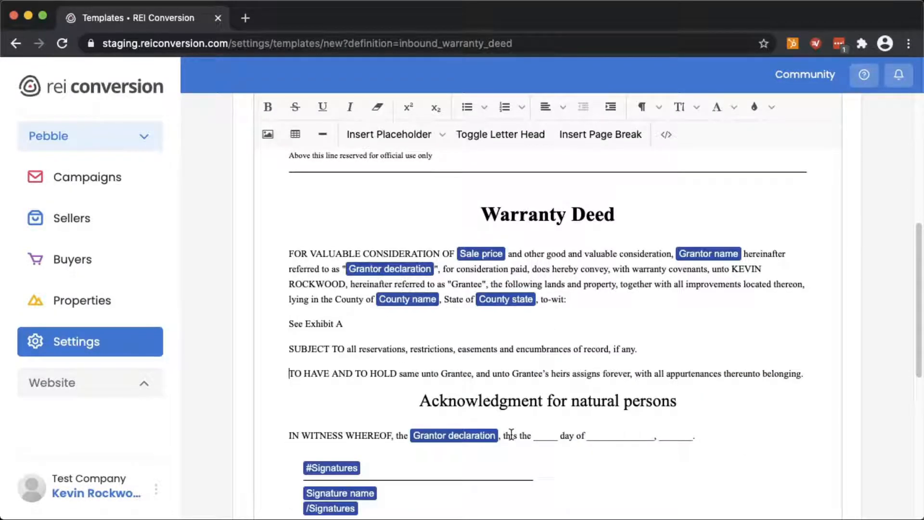
scroll(509, 436, down, 2)
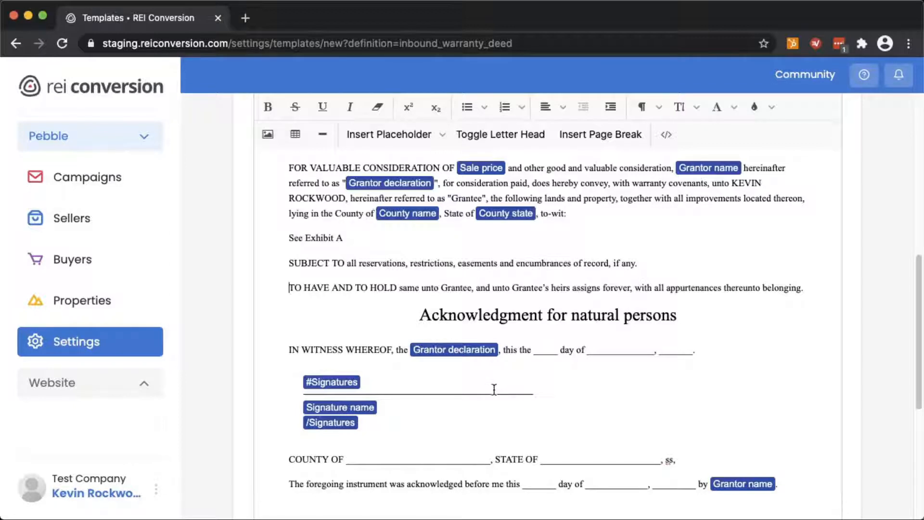
scroll(570, 404, down, 2)
scroll(571, 403, down, 5)
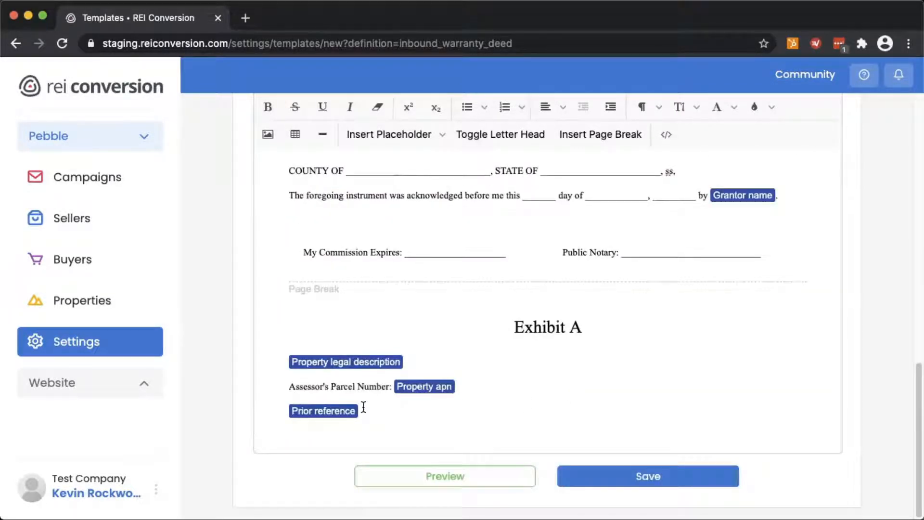
click(621, 482)
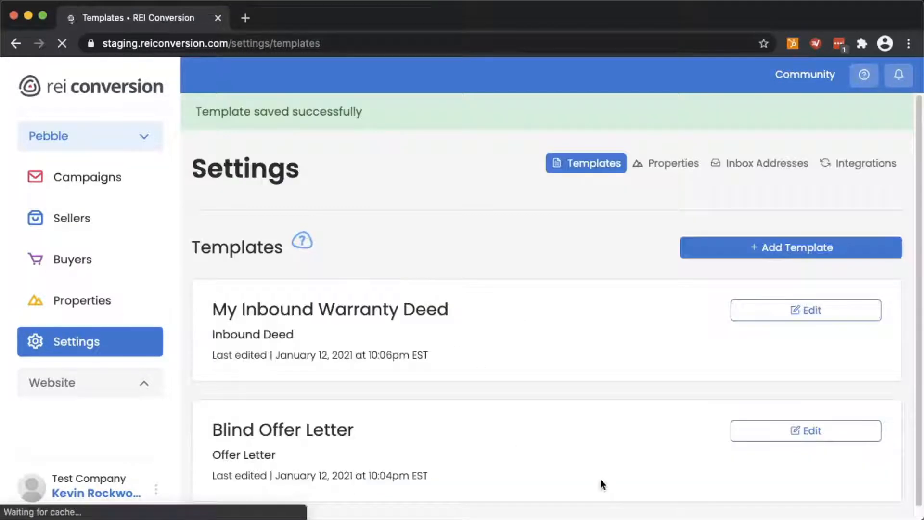
drag(232, 298, 452, 302)
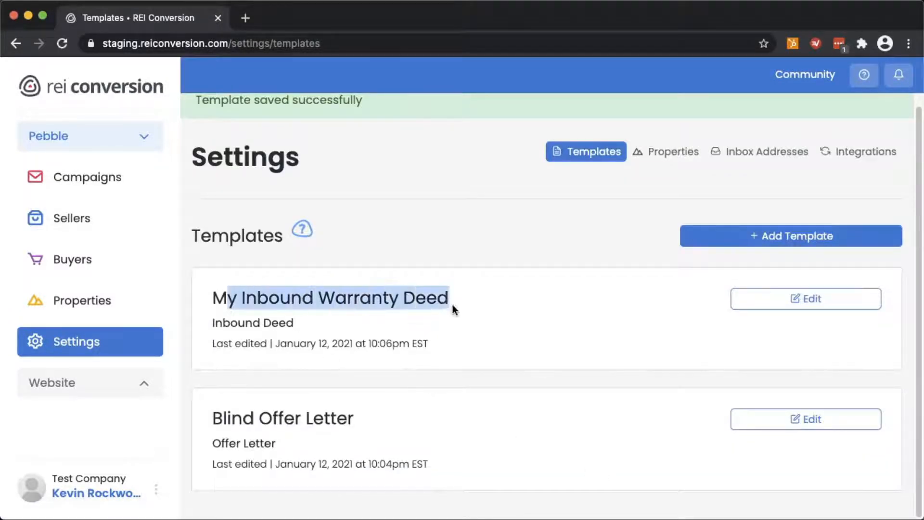
click(478, 304)
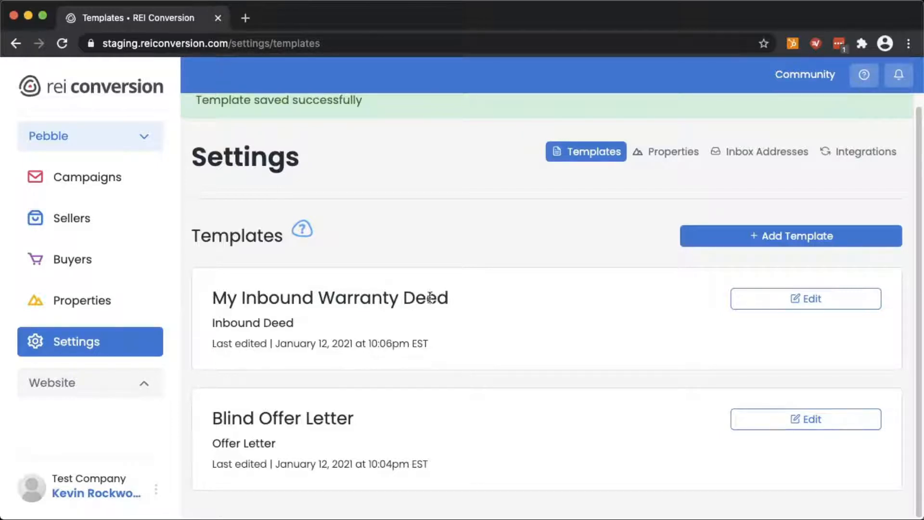
From property z9mzw's Documents tab, add a document using the My Inbound Warranty Deed template
click(82, 304)
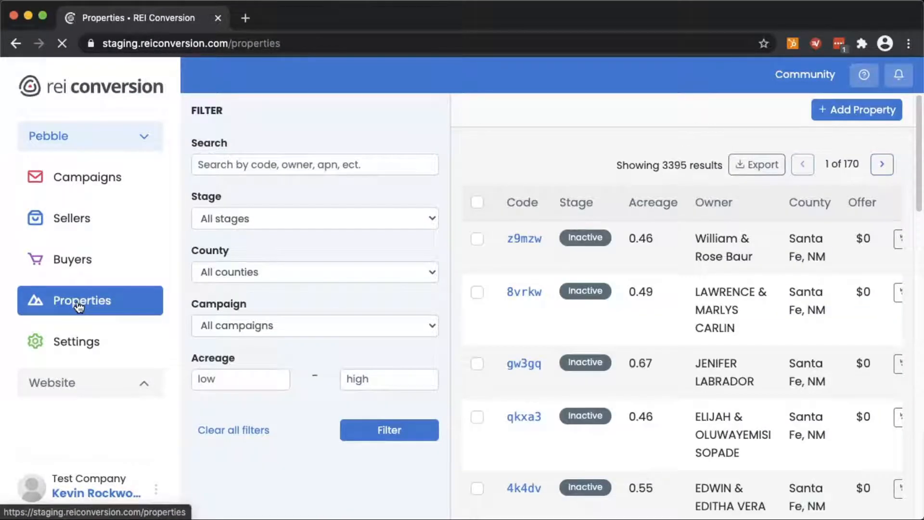
click(523, 260)
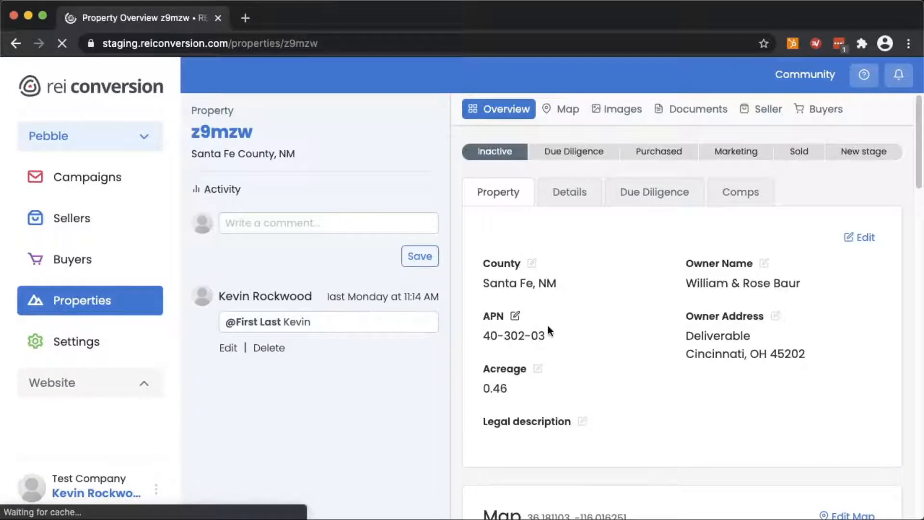
click(698, 111)
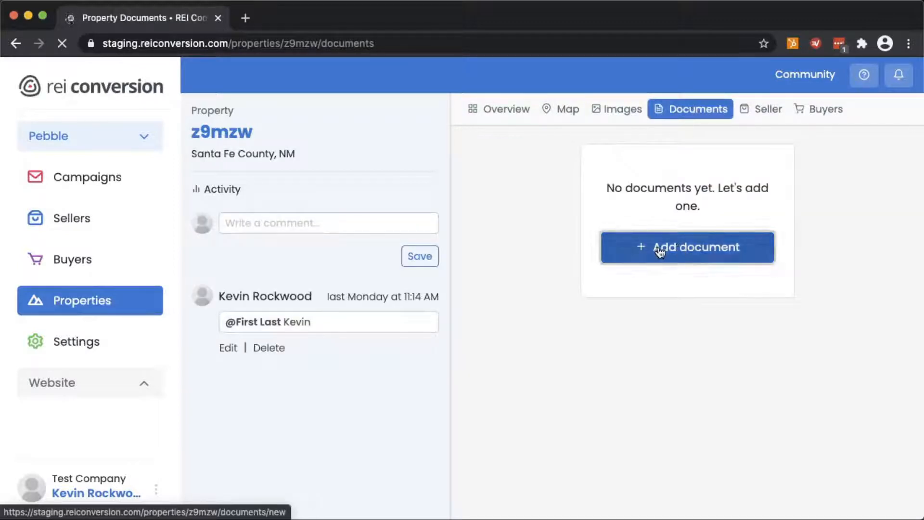
click(658, 248)
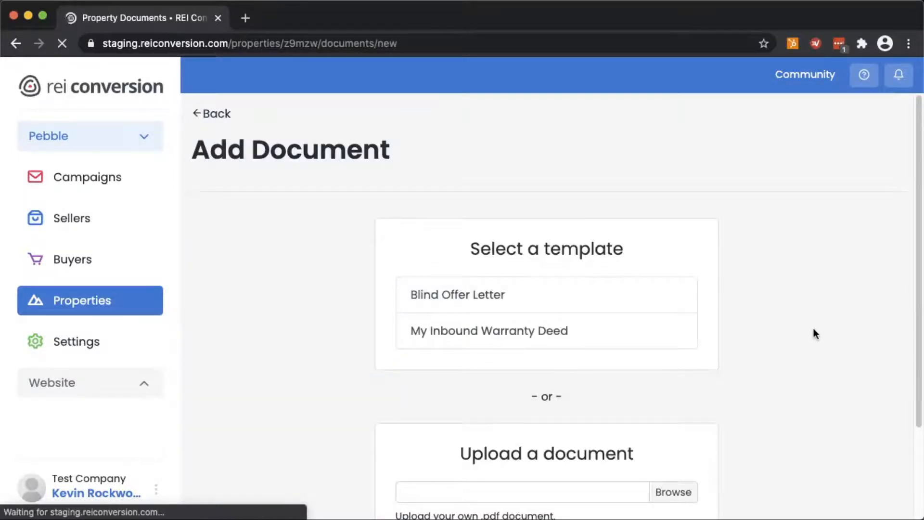
scroll(813, 328, down, 2)
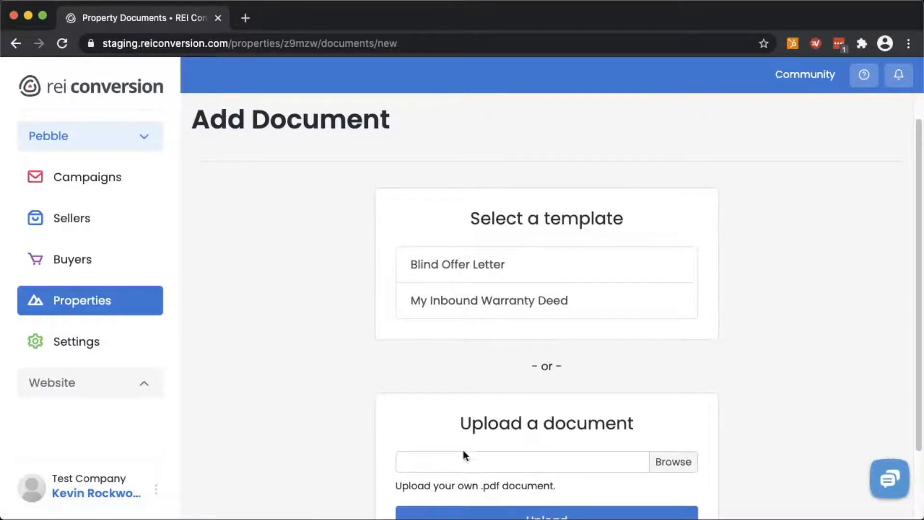
scroll(475, 464, down, 3)
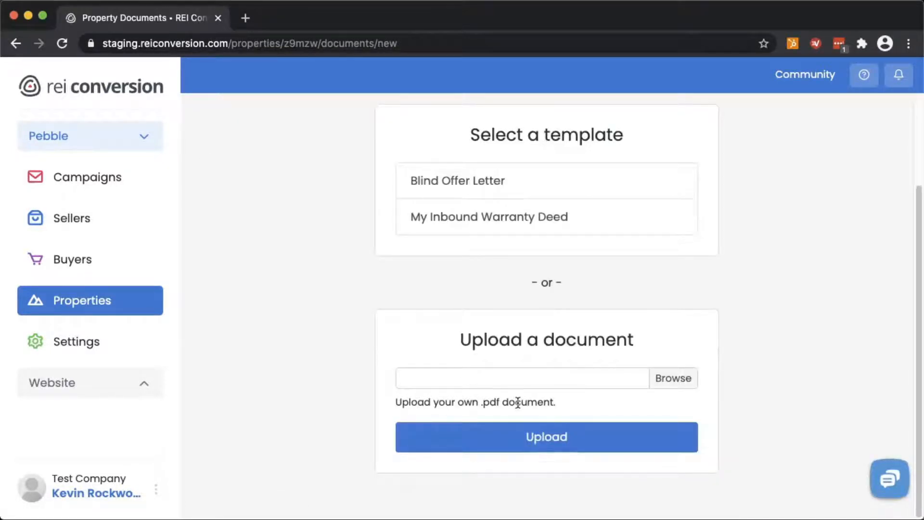
scroll(516, 397, up, 3)
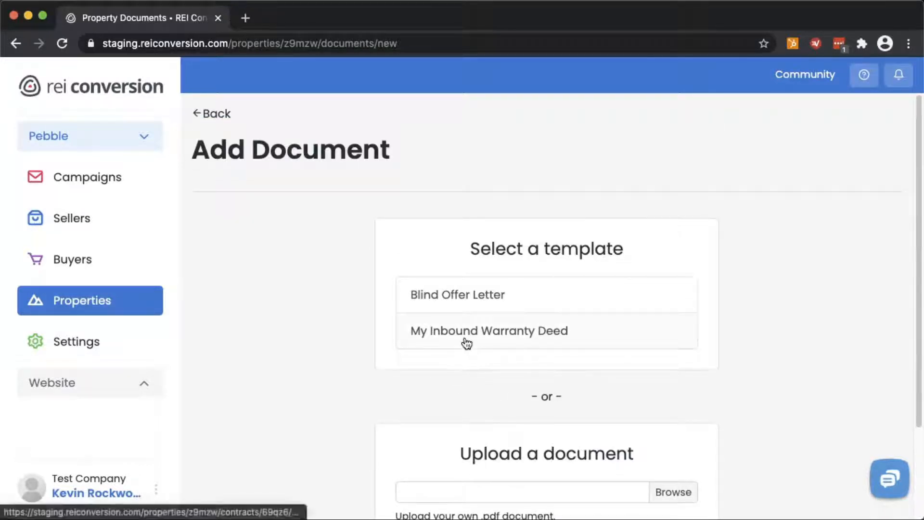
click(450, 334)
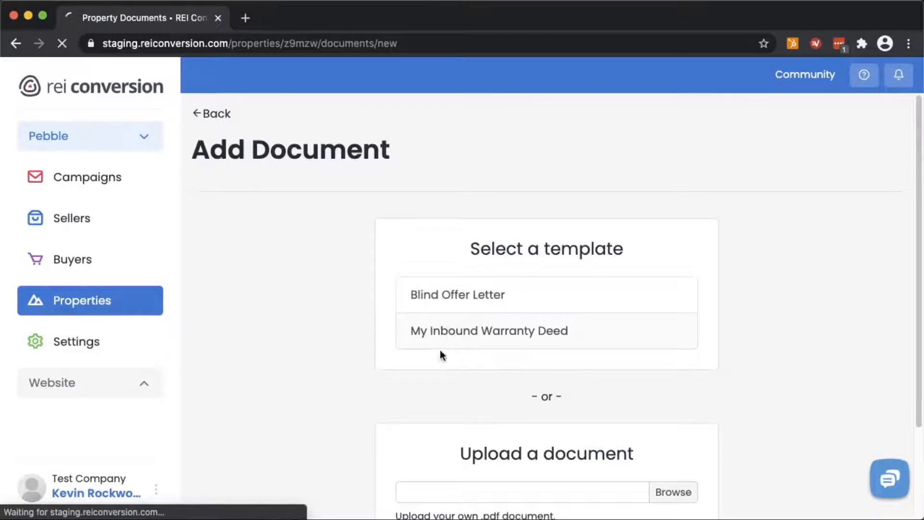
Fill in legal description 123, prior reference 'Book 1, Page 2' and a $12,000 sale price
scroll(305, 339, down, 1)
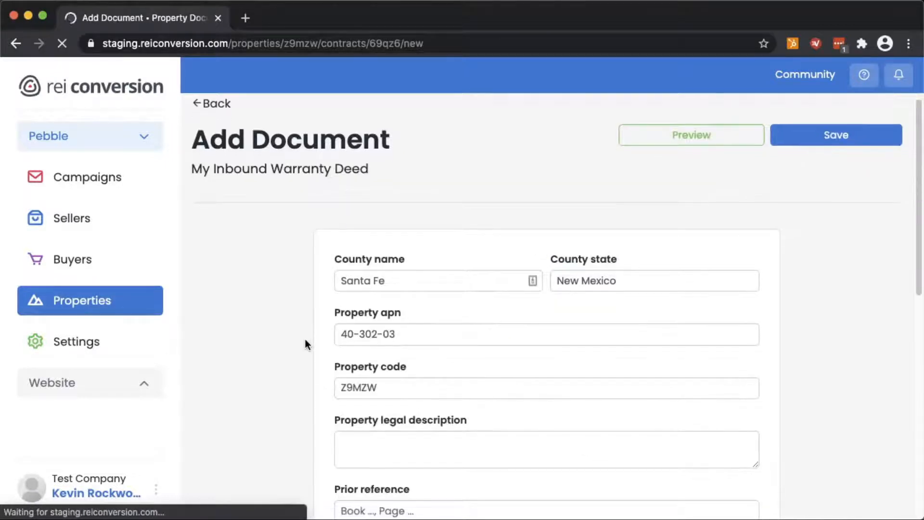
scroll(305, 339, down, 4)
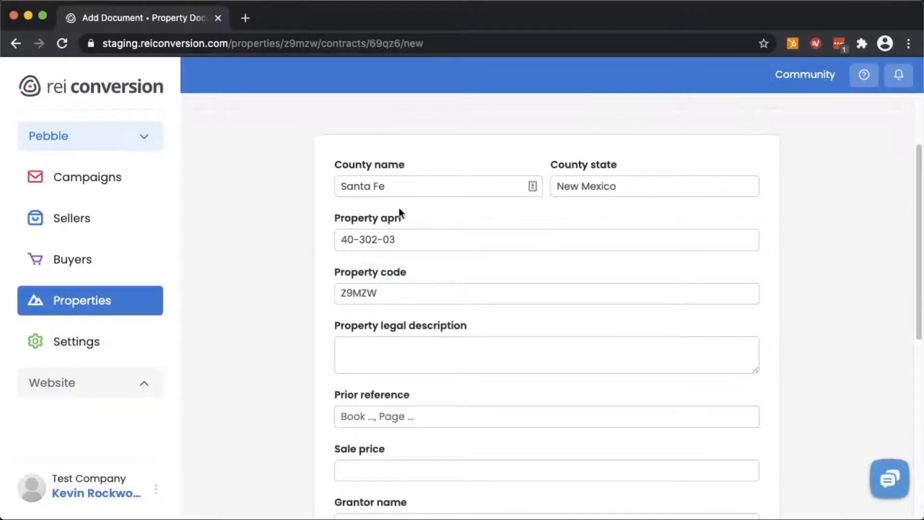
click(408, 355)
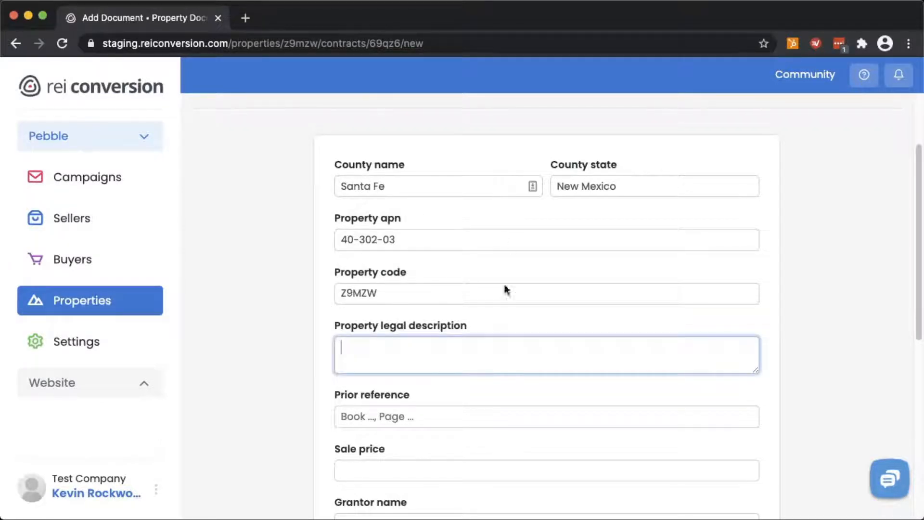
text(1234)
key(BackSpace)
key(BackSpace)
key(BackSpace)
click(341, 417)
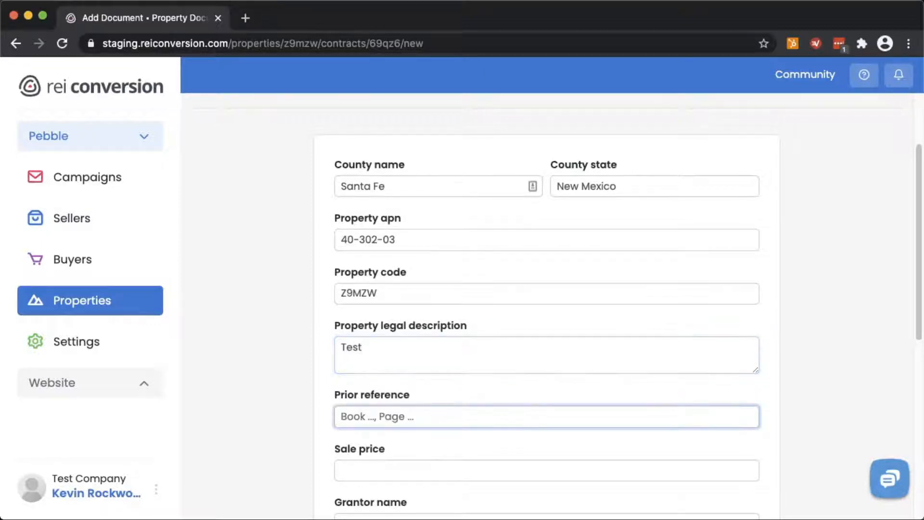
text(a)
key(BackSpace)
text(Book 1, Page 2)
scroll(496, 350, down, 1)
click(378, 436)
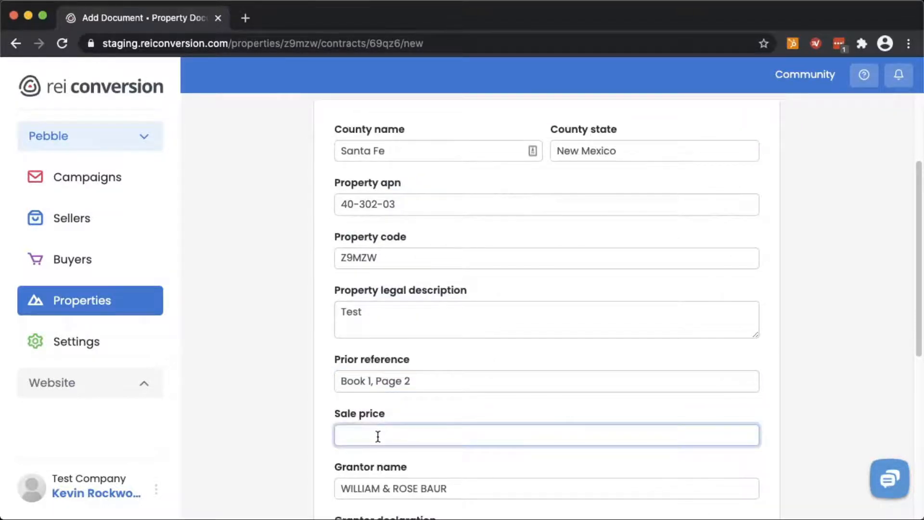
text($12,000)
Remove the ampersand and move the second grantor's full name onto its own signature line
scroll(377, 381, down, 3)
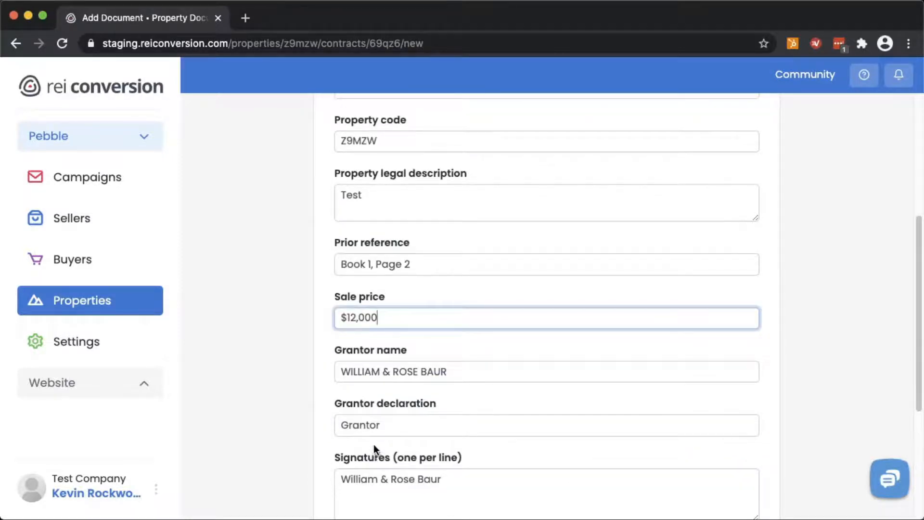
scroll(398, 430, down, 1)
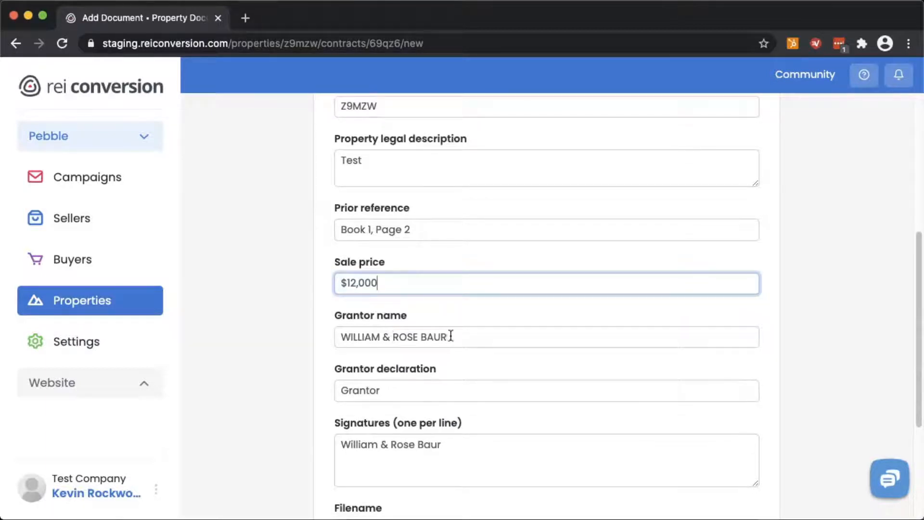
scroll(399, 385, down, 2)
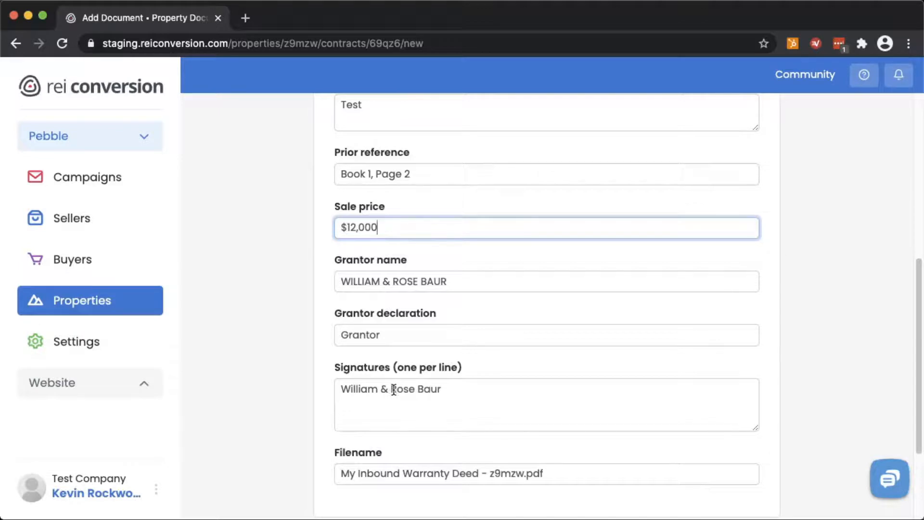
drag(479, 388, 387, 390)
click(417, 390)
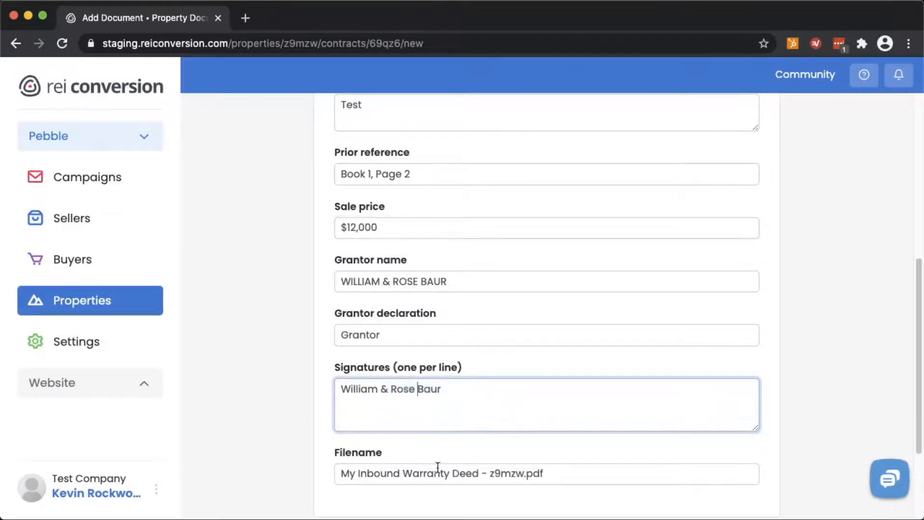
key(alt+shift+Left)
key(shift+Left)
key(shift+Left)
key(BackSpace)
key(Return)
key(alt+Left)
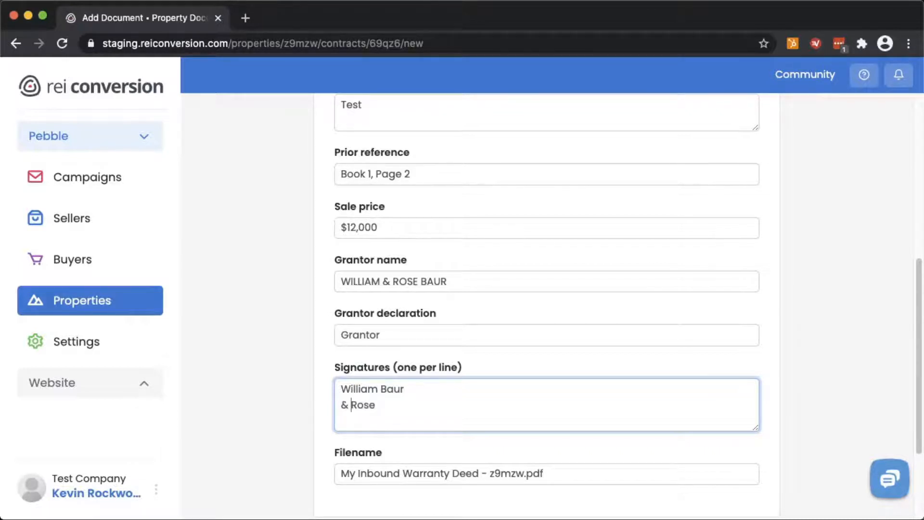
key(super+Right)
scroll(429, 428, down, 1)
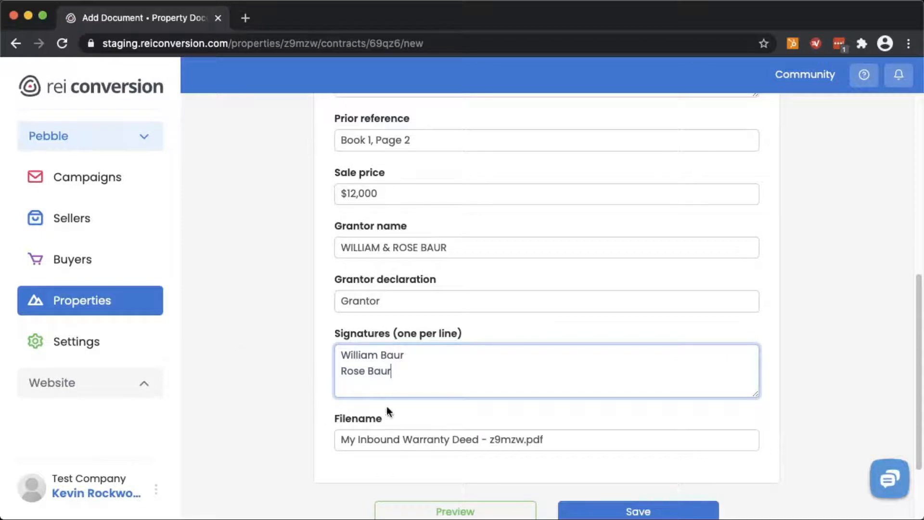
scroll(289, 374, down, 1)
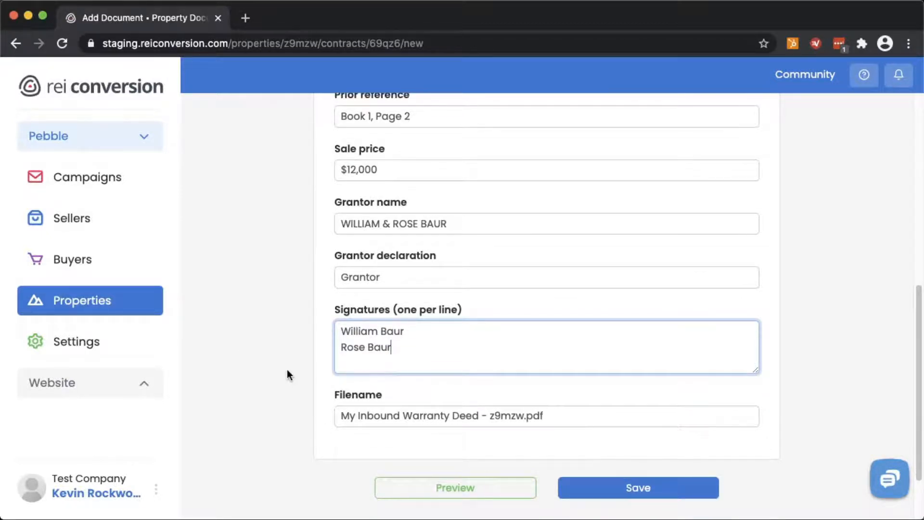
click(454, 488)
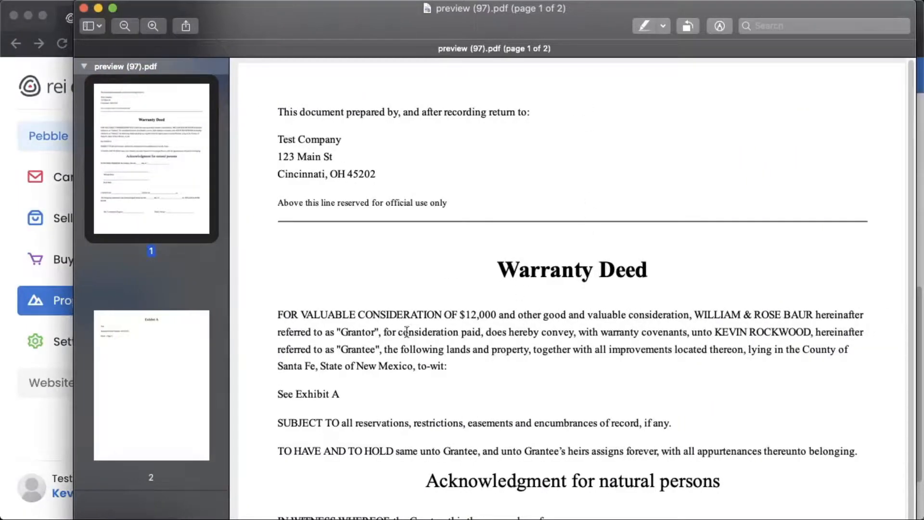
scroll(532, 435, down, 2)
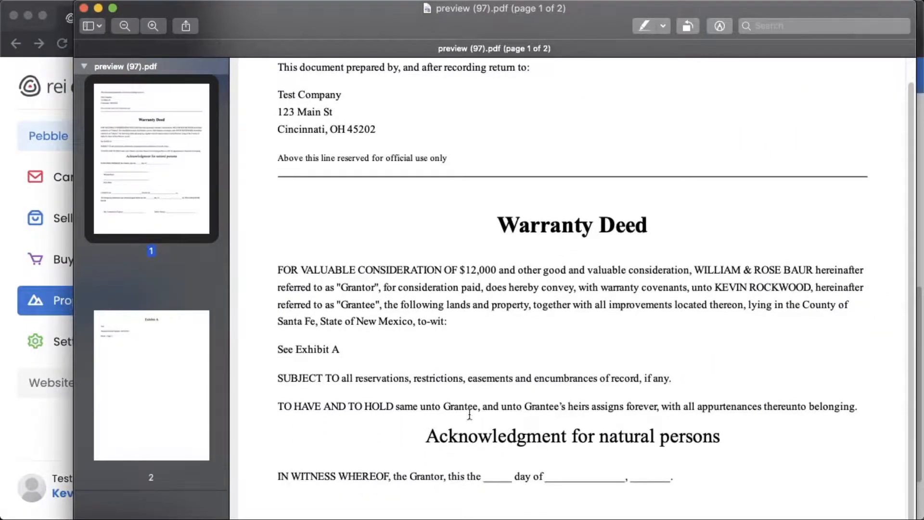
scroll(470, 417, down, 5)
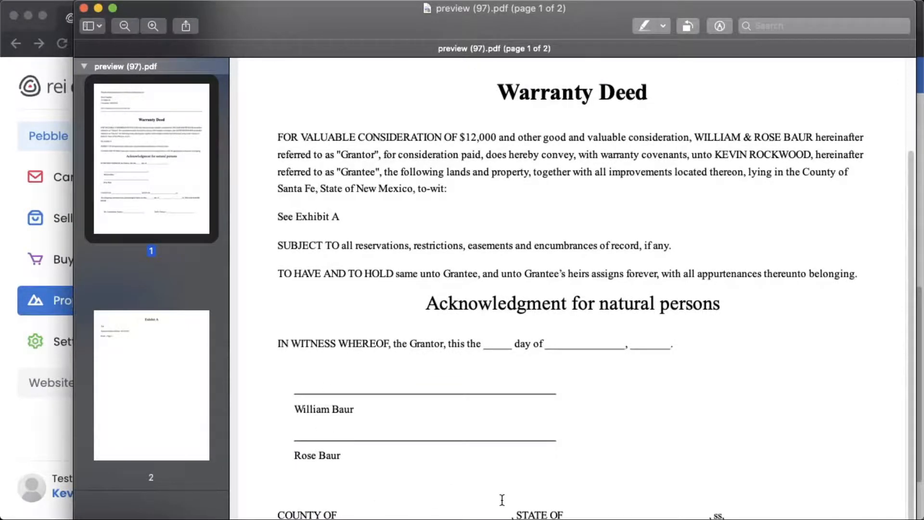
scroll(500, 500, down, 5)
scroll(501, 500, down, 9)
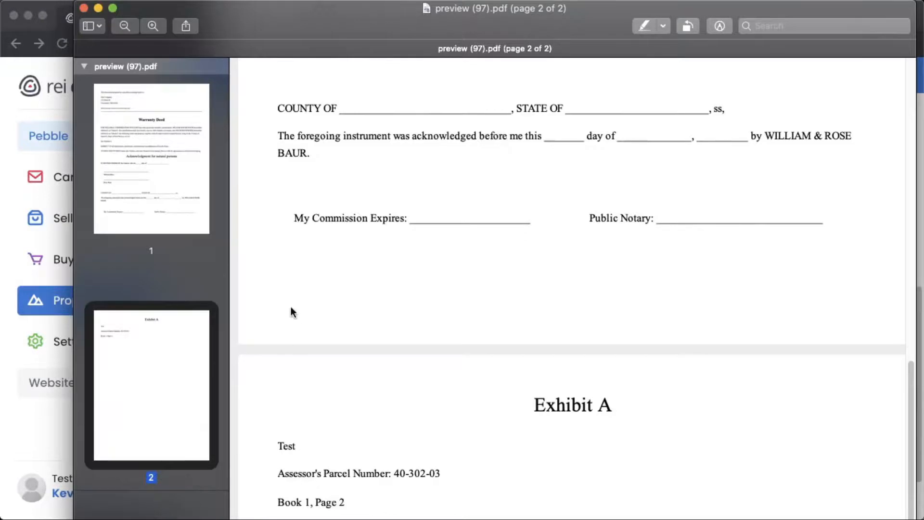
scroll(457, 378, up, 13)
scroll(457, 378, up, 6)
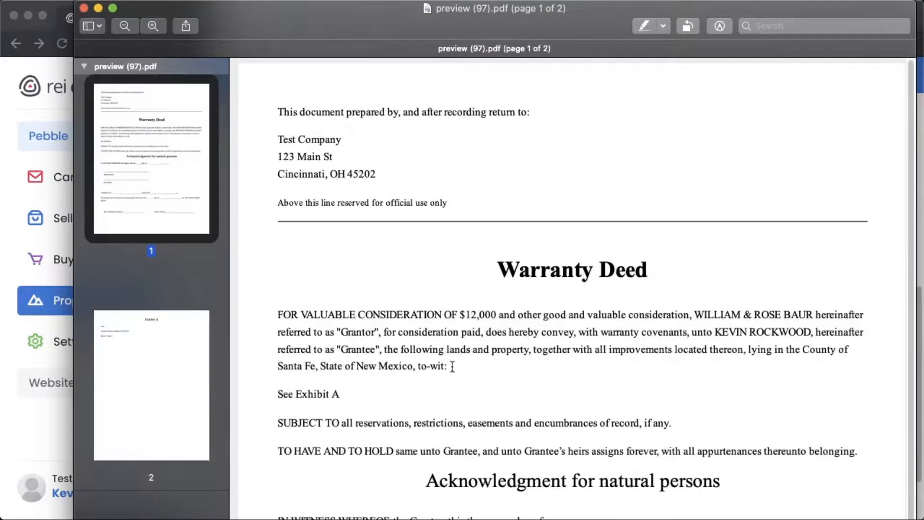
click(83, 9)
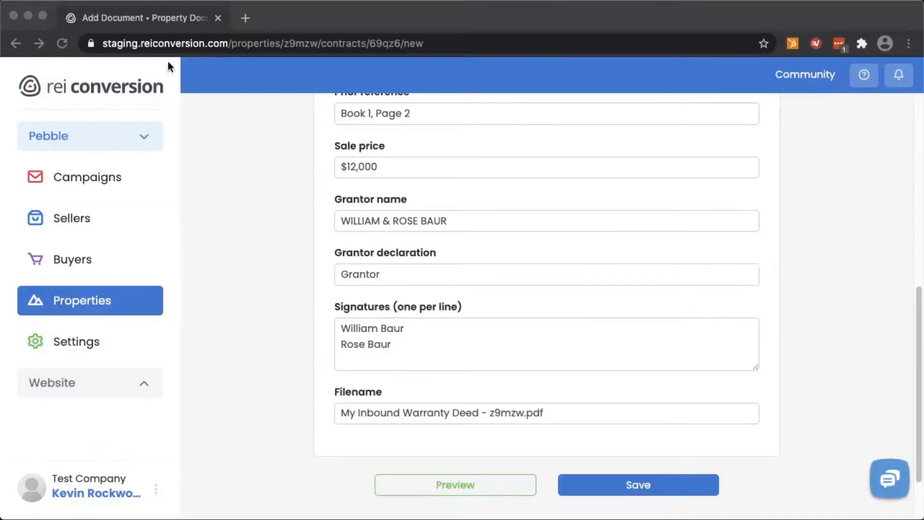
Save the deed, creating My Inbound Warranty Deed - z9mzw.pdf, and review the generated PDF
click(655, 486)
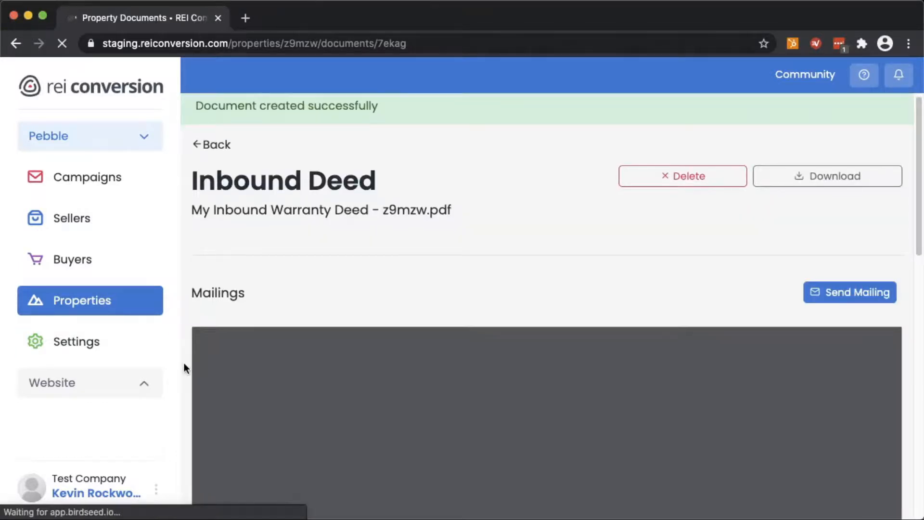
scroll(184, 363, down, 2)
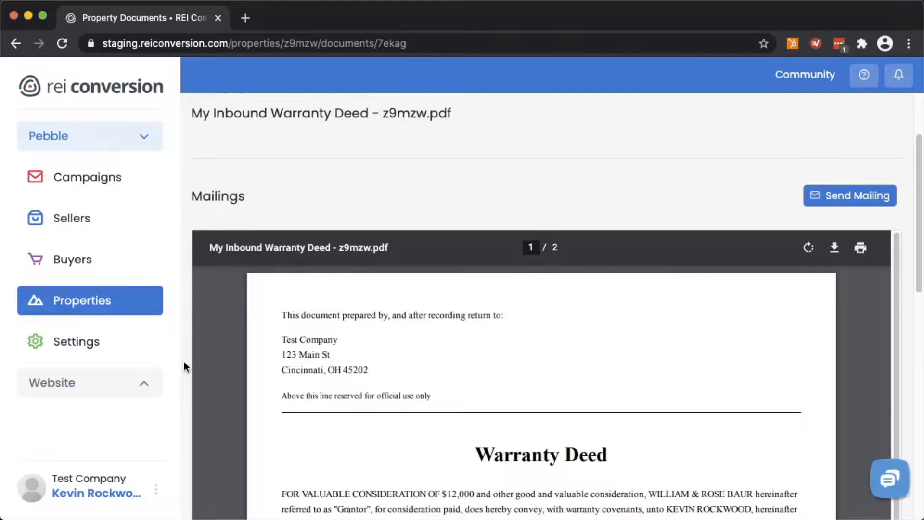
scroll(184, 361, down, 1)
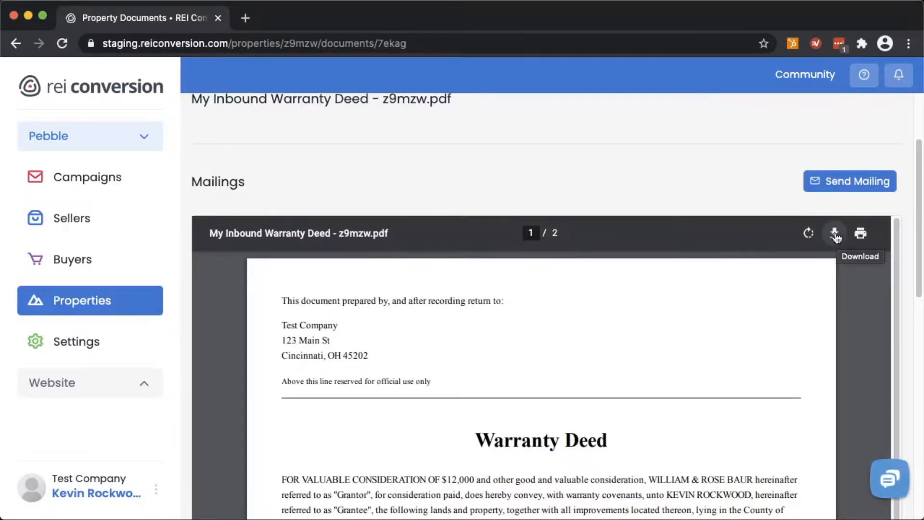
scroll(715, 149, up, 3)
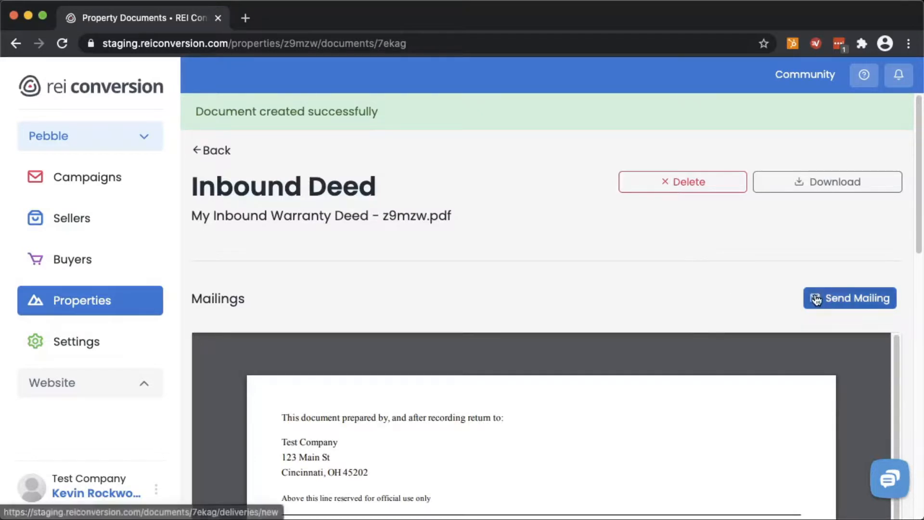
Start a deed mailing and review its double-sided mail options and Cincinnati destination address
click(847, 306)
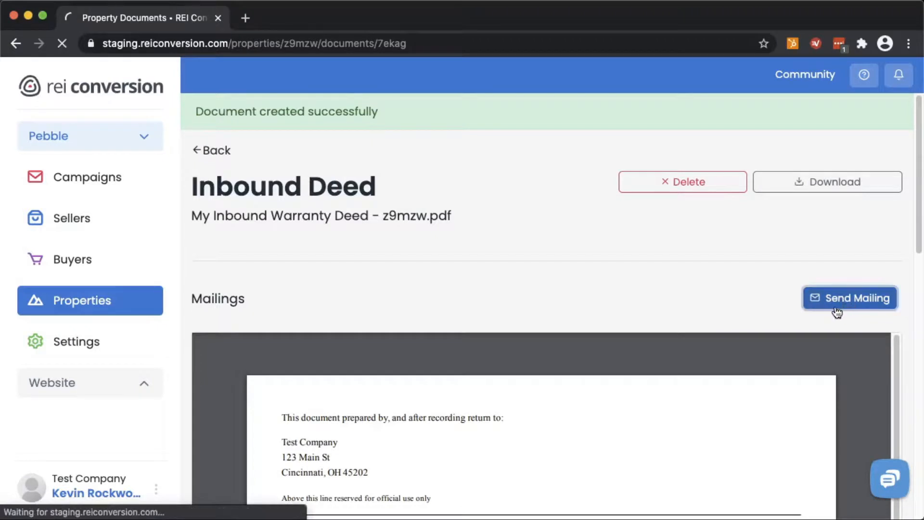
scroll(564, 308, down, 5)
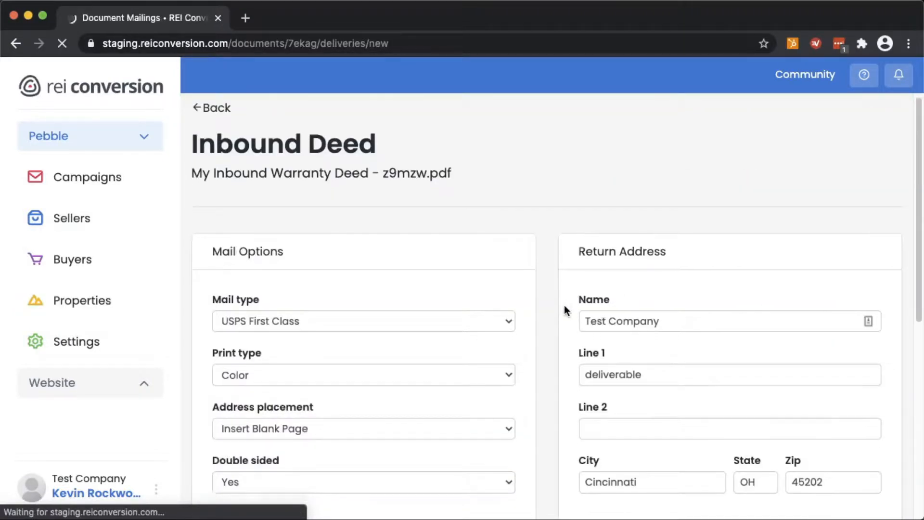
scroll(564, 308, down, 2)
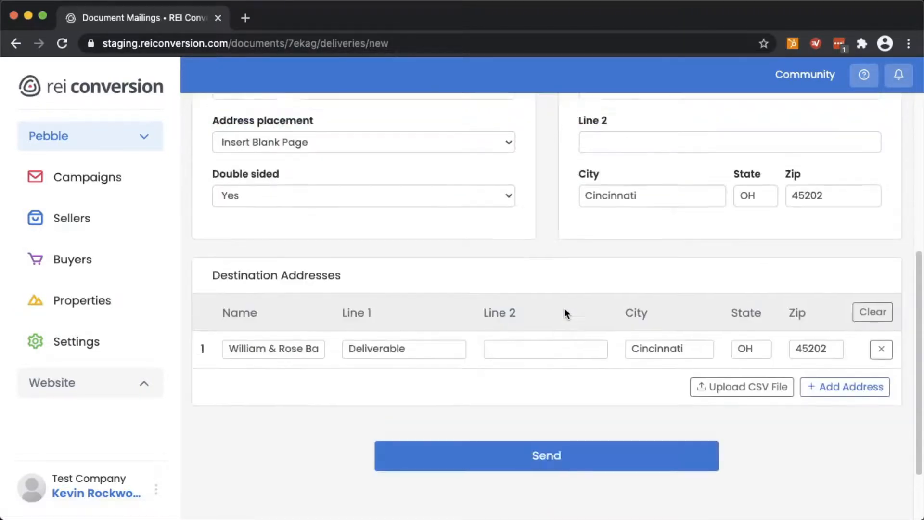
scroll(363, 206, up, 3)
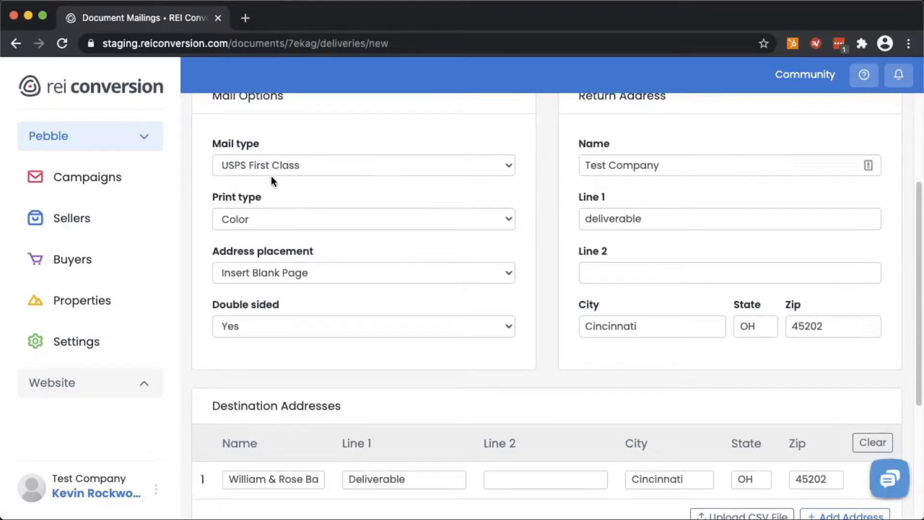
scroll(394, 367, down, 3)
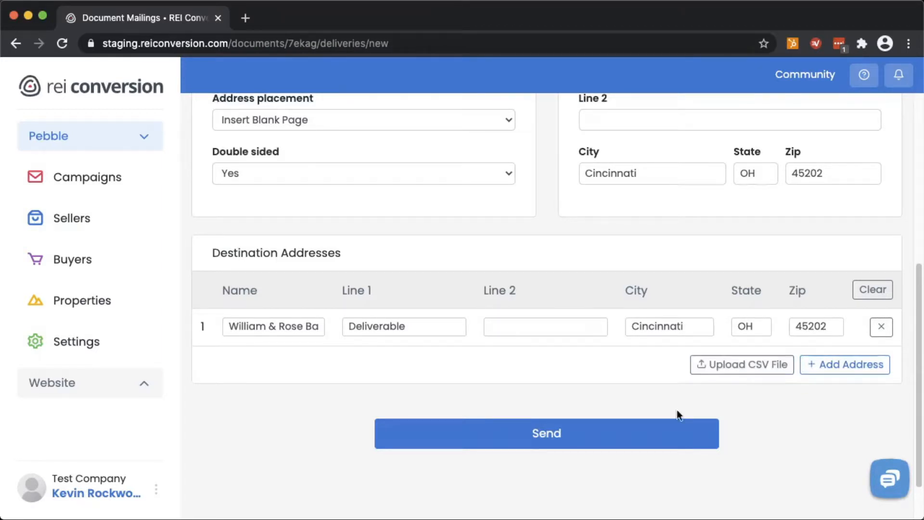
Send the mailing, note the USPS undeliverable-address error, and go back to the deed page
click(561, 427)
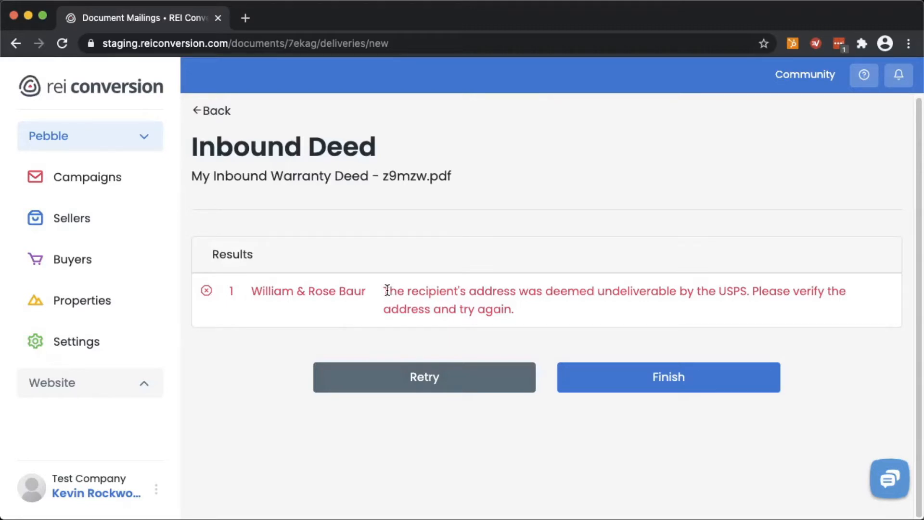
drag(384, 290, 576, 319)
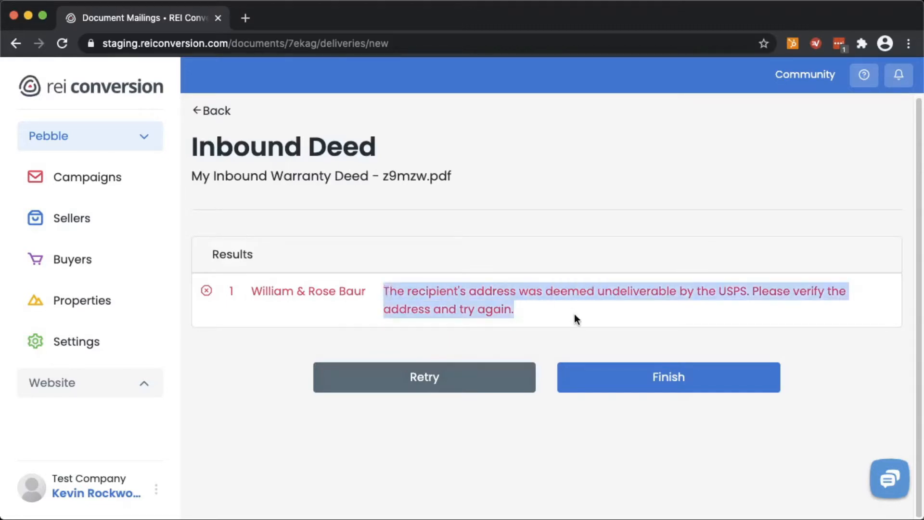
click(617, 305)
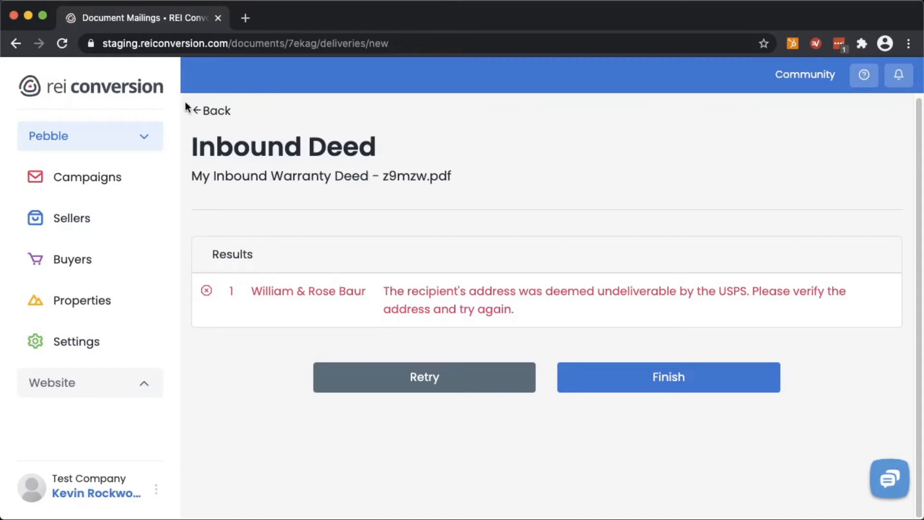
click(212, 110)
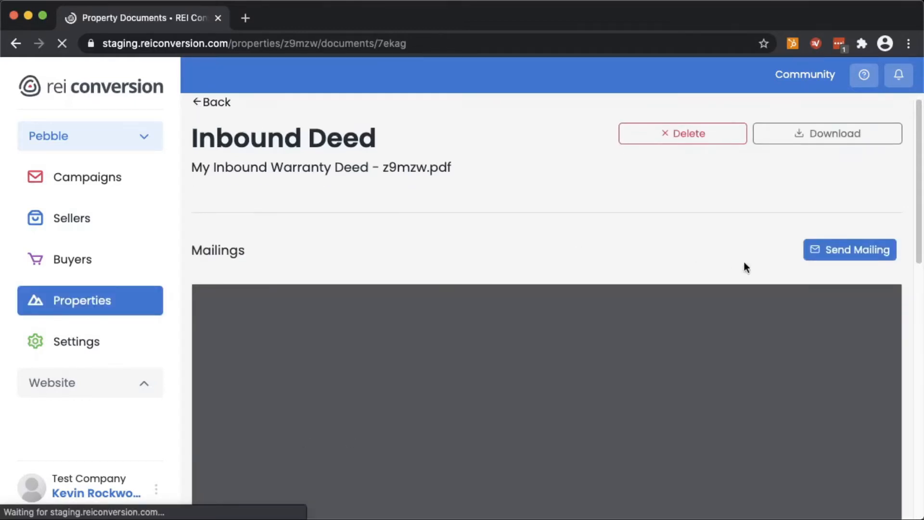
click(835, 249)
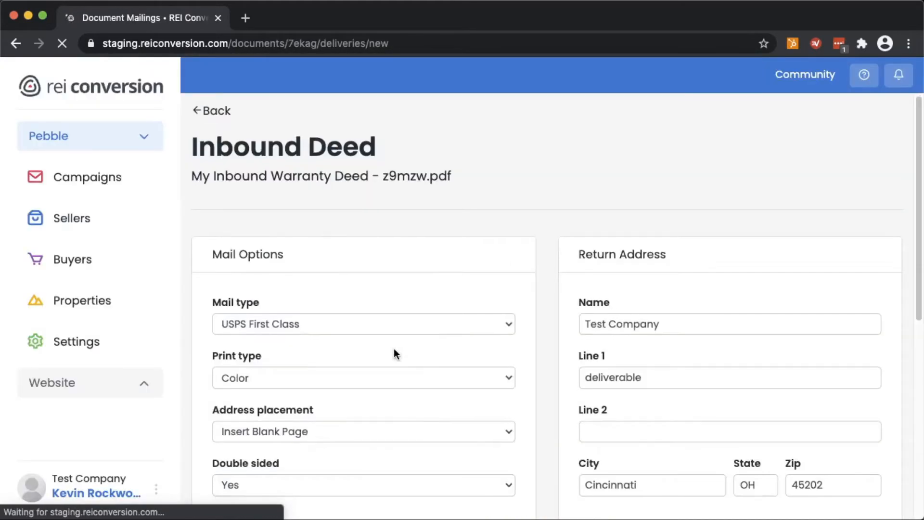
scroll(394, 355, down, 8)
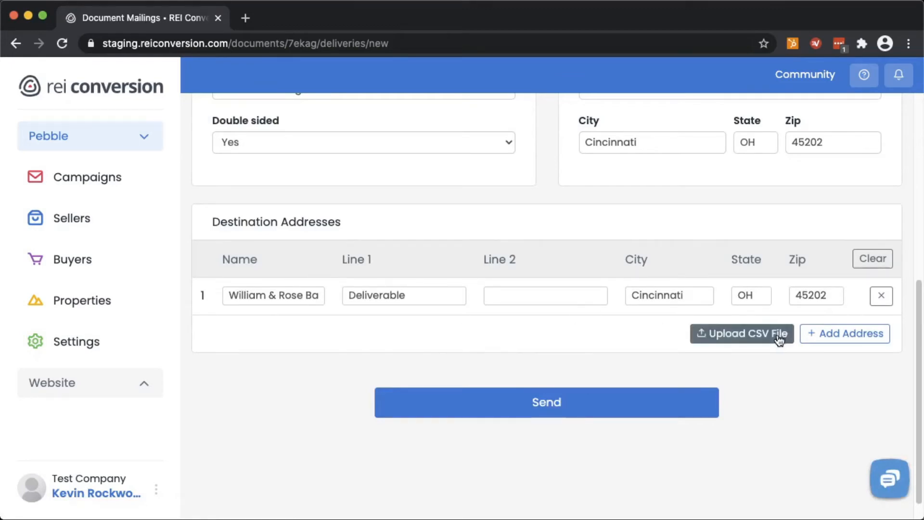
scroll(444, 252, up, 1)
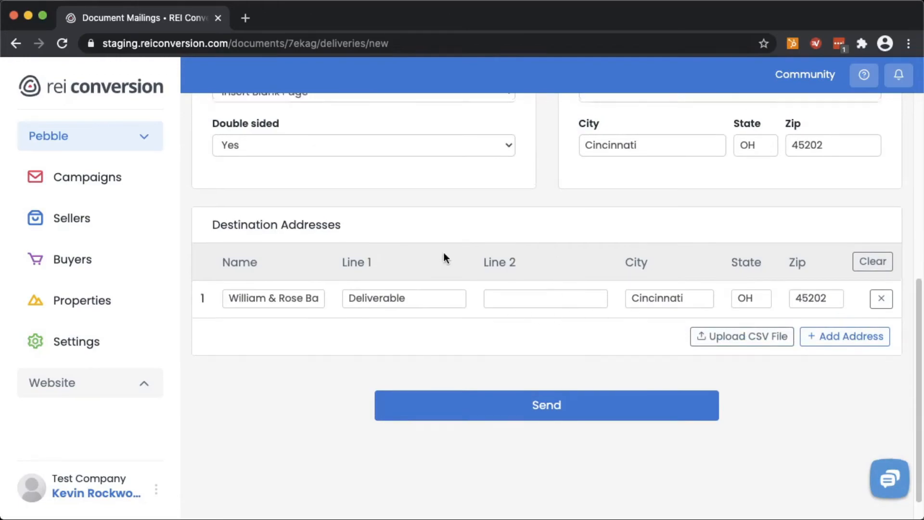
scroll(443, 252, up, 7)
key(super+bracketleft)
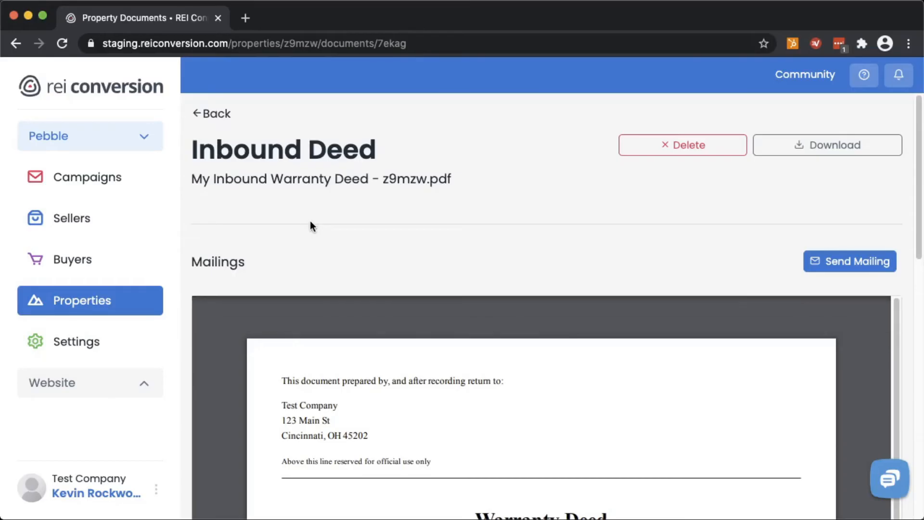